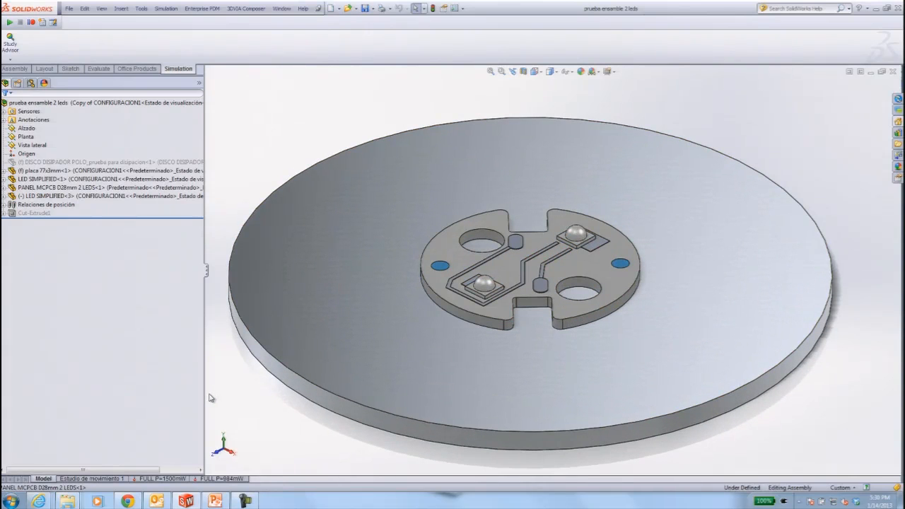
Open the FULL P=1500mW study and check the Sustrato material's thermal conductivity and specific heat for LED SIMPLIFIED-1, leaving the material unchanged.
{"action": "left_click", "coordinate": [170, 479]}
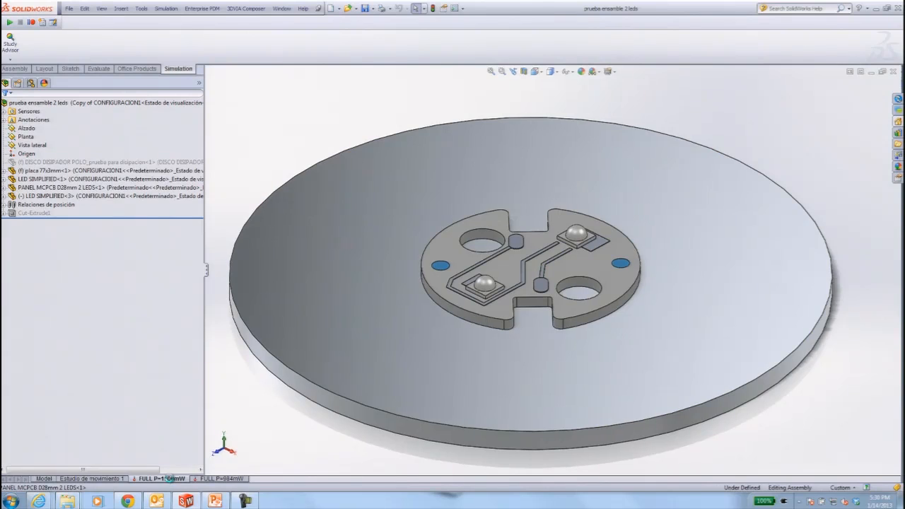
{"action": "left_click", "coordinate": [21, 229]}
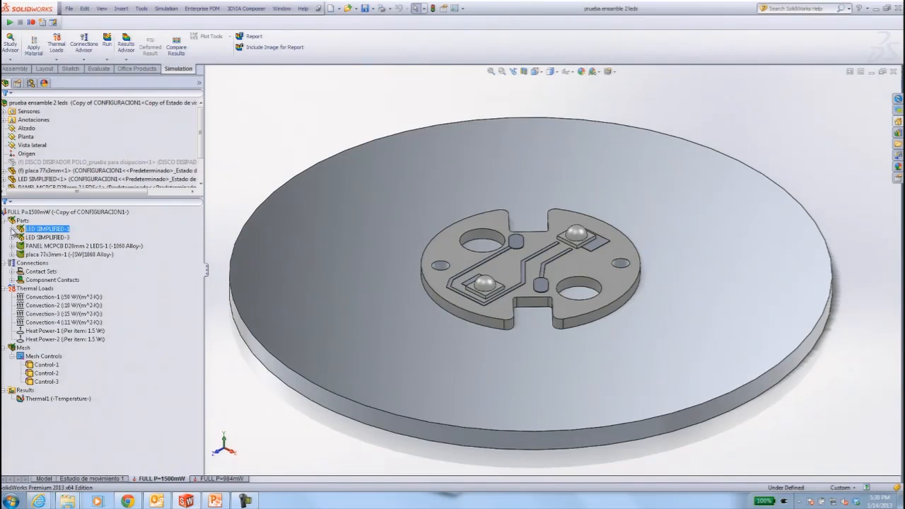
{"action": "right_click", "coordinate": [21, 232]}
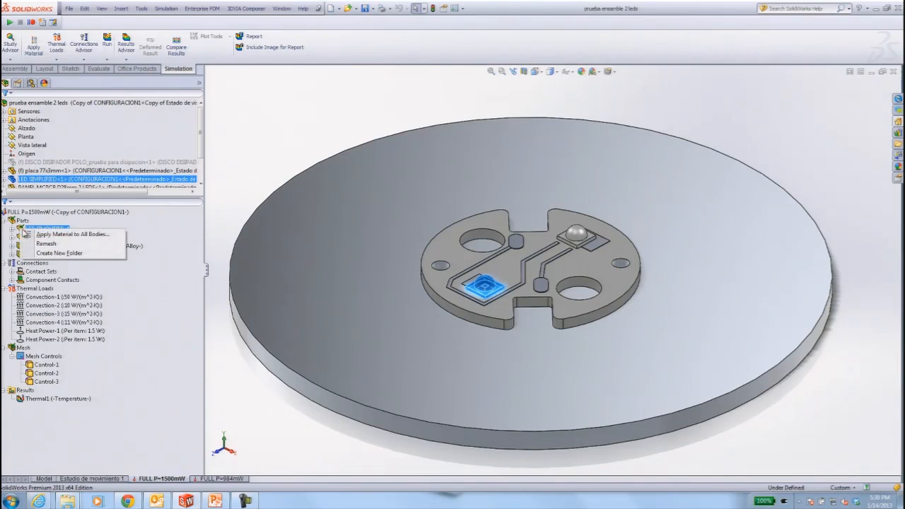
{"action": "left_click", "coordinate": [34, 237]}
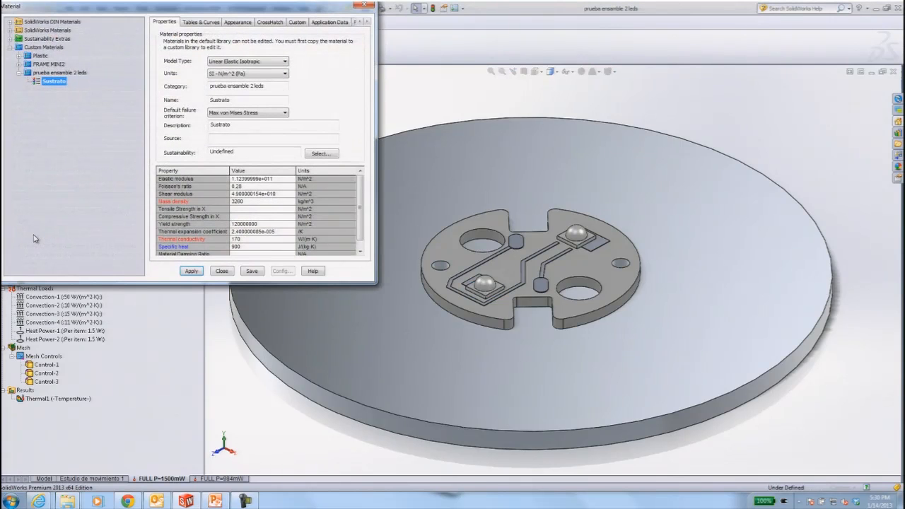
{"action": "left_click", "coordinate": [238, 239]}
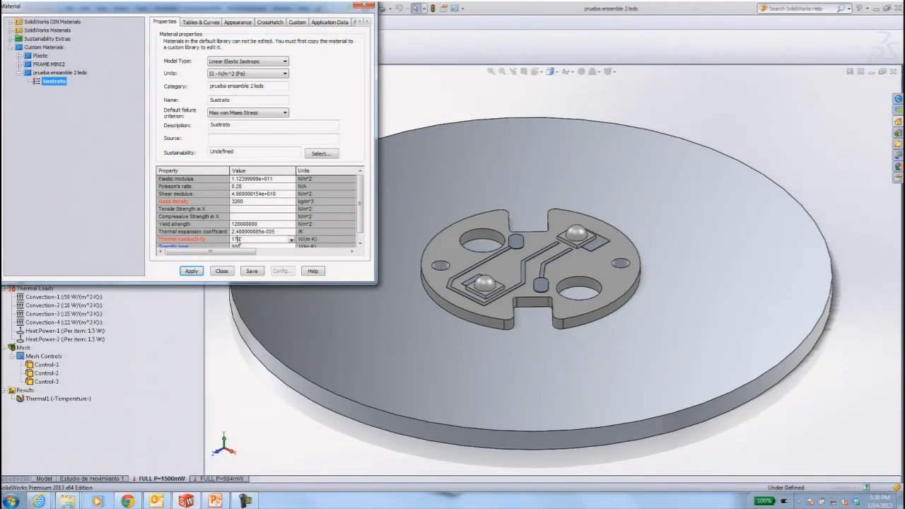
{"action": "left_click", "coordinate": [360, 243]}
{"action": "left_click", "coordinate": [360, 243]}
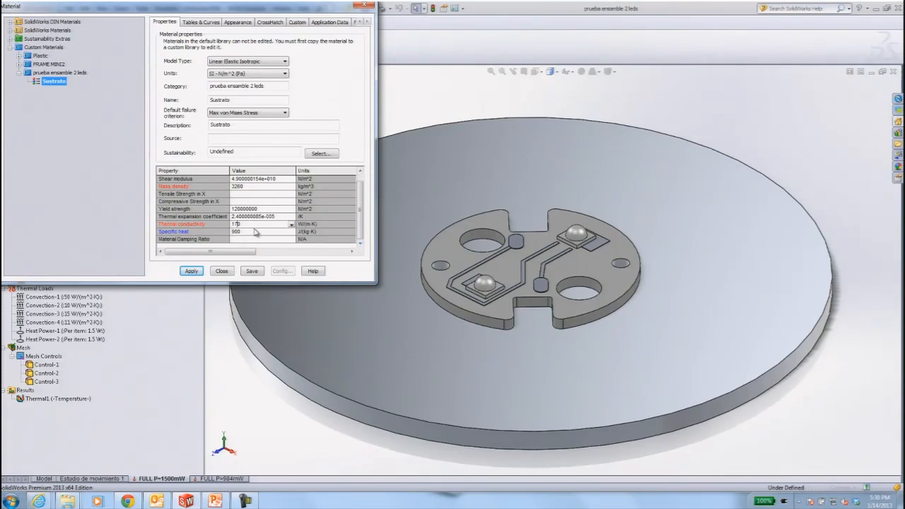
{"action": "left_click", "coordinate": [221, 270]}
{"action": "left_click", "coordinate": [510, 256]}
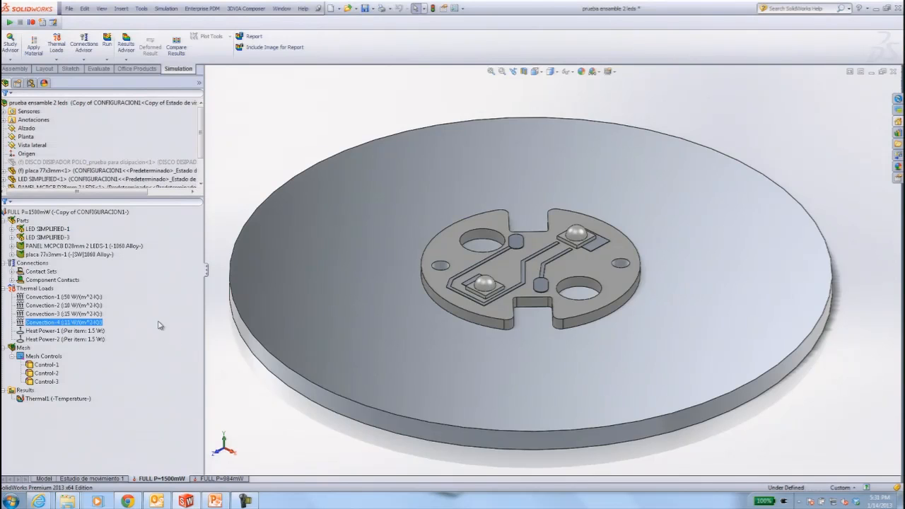
Highlight the MCPCB panel and the 77x3mm plate in the study's parts to check their assigned materials.
{"action": "left_click", "coordinate": [121, 247]}
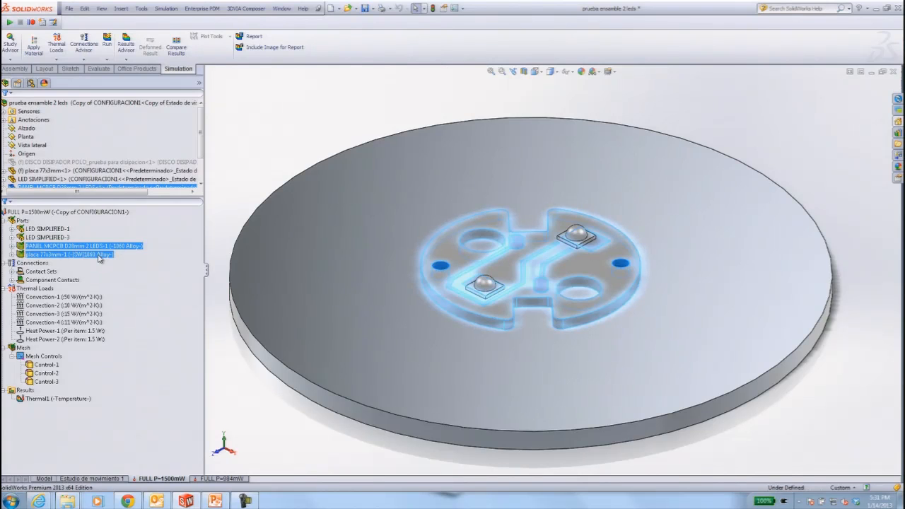
{"action": "left_click", "coordinate": [99, 255]}
{"action": "left_click", "coordinate": [277, 420]}
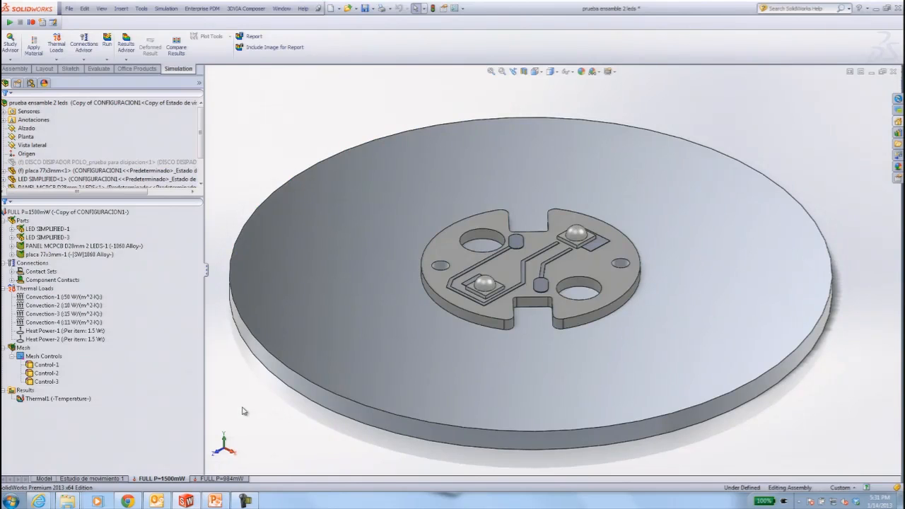
Inspect the Heat Power-1 definition on the first LED without changing it, and highlight where Heat Power-2 is applied.
{"action": "left_click", "coordinate": [83, 331]}
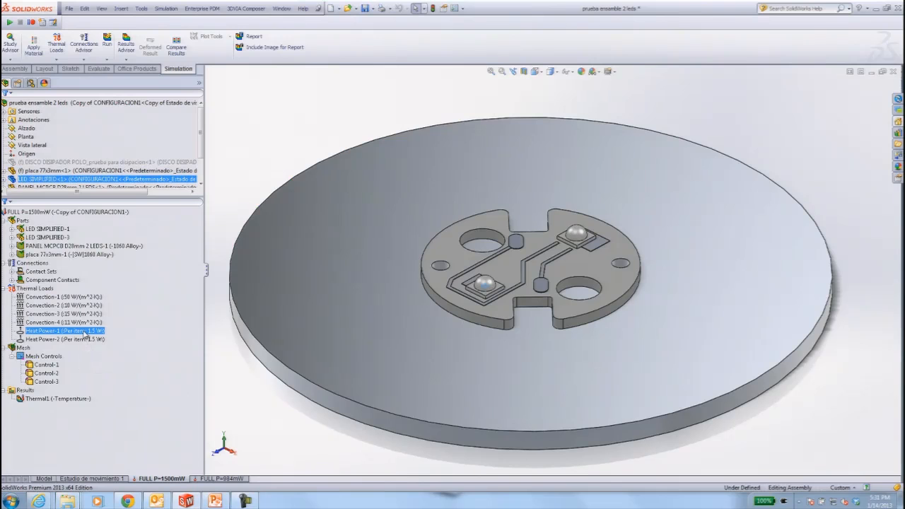
{"action": "right_click", "coordinate": [85, 333]}
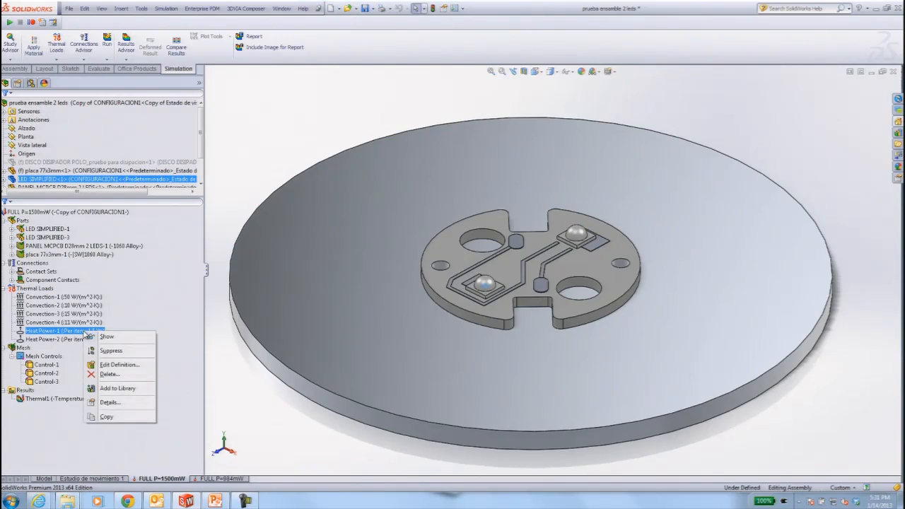
{"action": "left_click", "coordinate": [107, 364]}
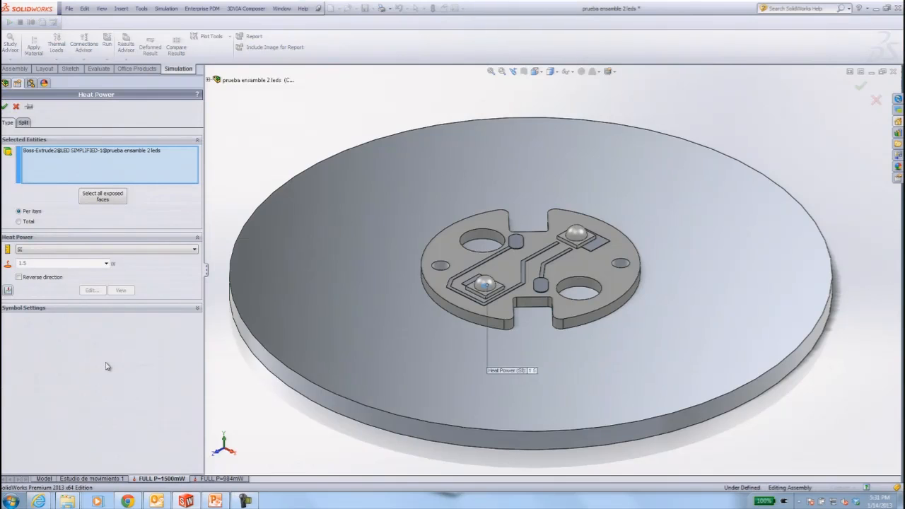
{"action": "scroll", "coordinate": [498, 283], "scroll_direction": "down", "scroll_amount": 6}
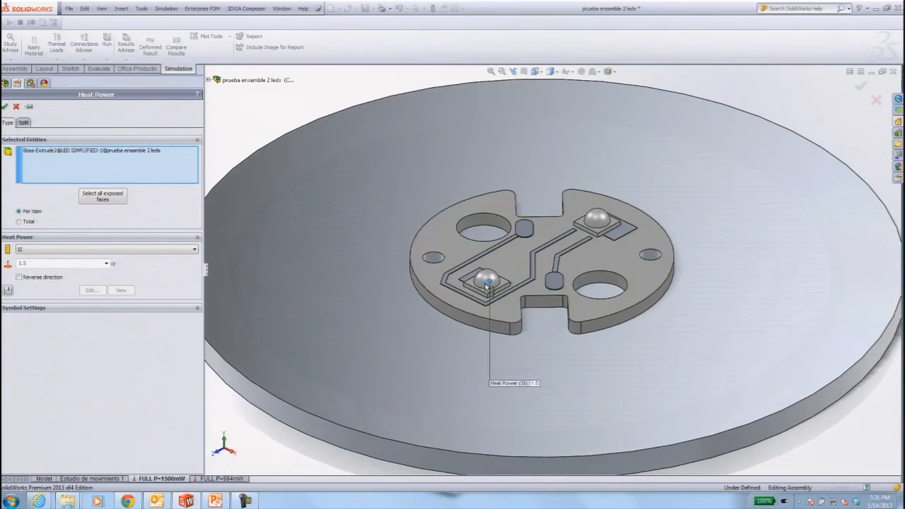
{"action": "scroll", "coordinate": [532, 282], "scroll_direction": "up", "scroll_amount": 5}
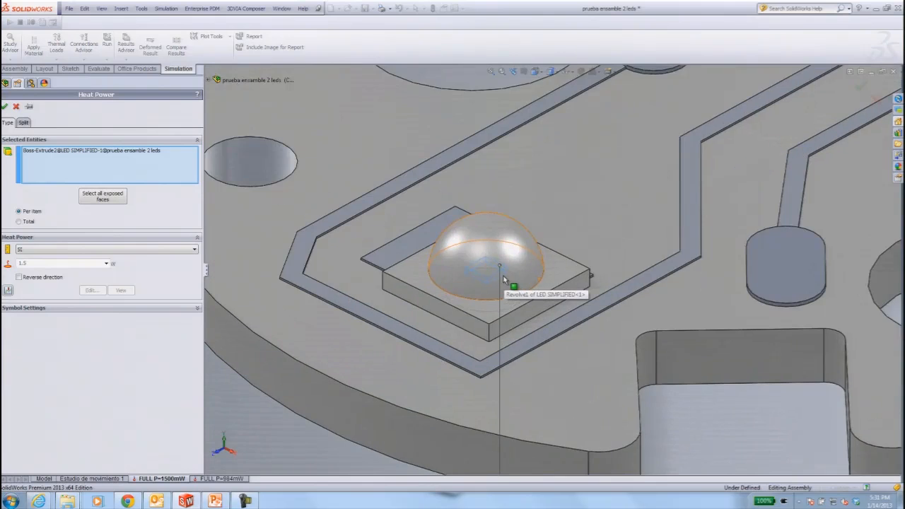
{"action": "scroll", "coordinate": [526, 272], "scroll_direction": "up", "scroll_amount": 3}
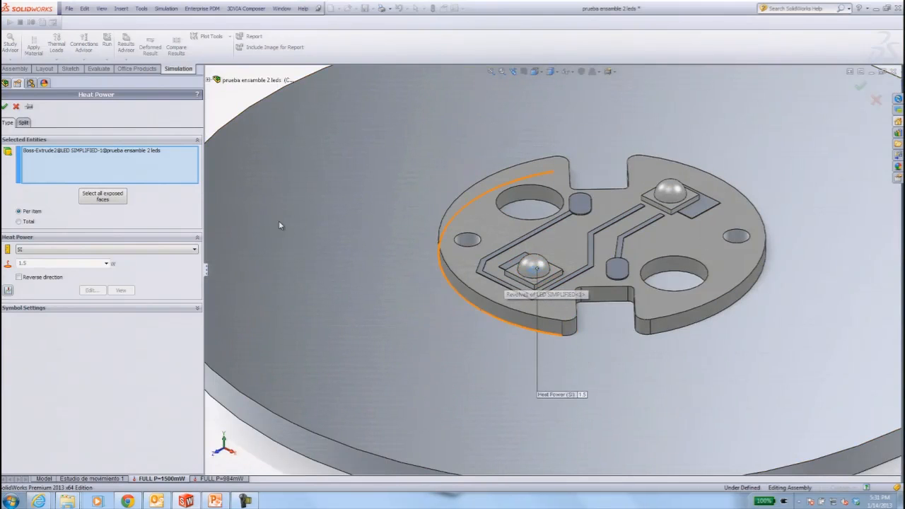
{"action": "left_click", "coordinate": [15, 107]}
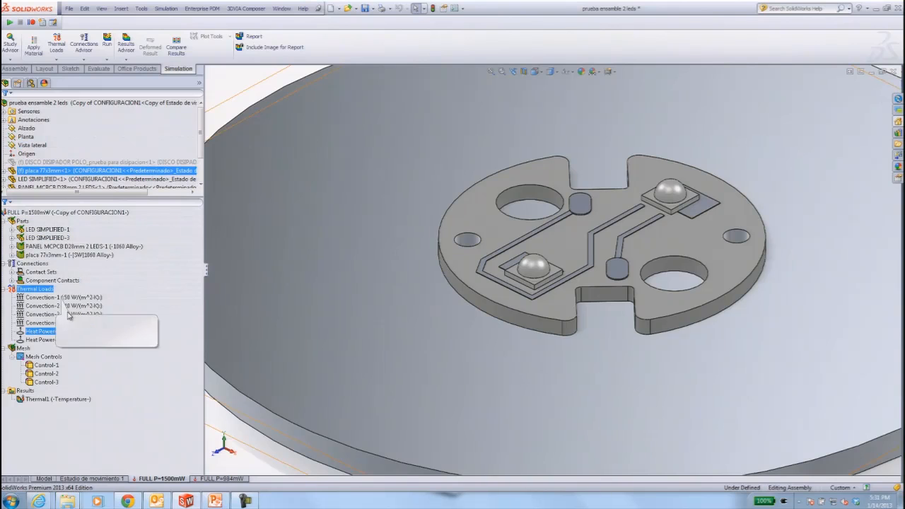
{"action": "left_click", "coordinate": [79, 342]}
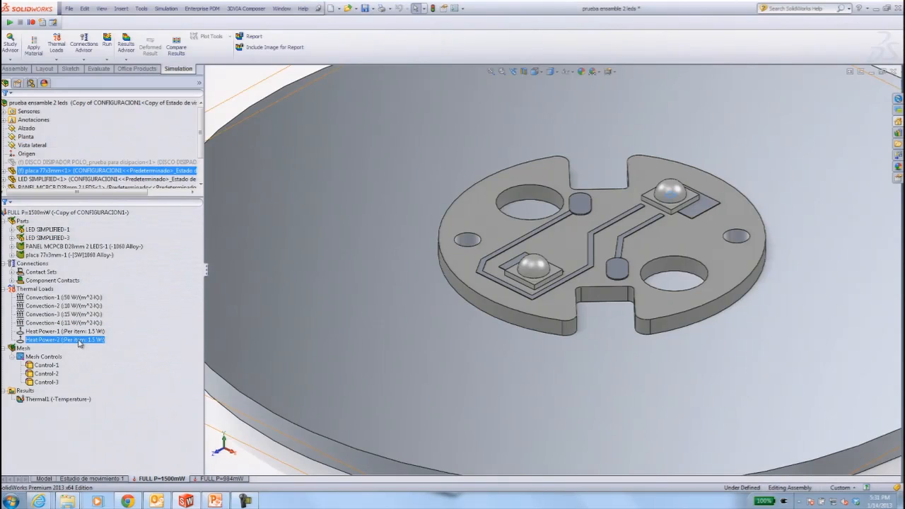
Highlight Convection-1 through Convection-4 one by one to review which faces each thermal load covers.
{"action": "left_click", "coordinate": [64, 296]}
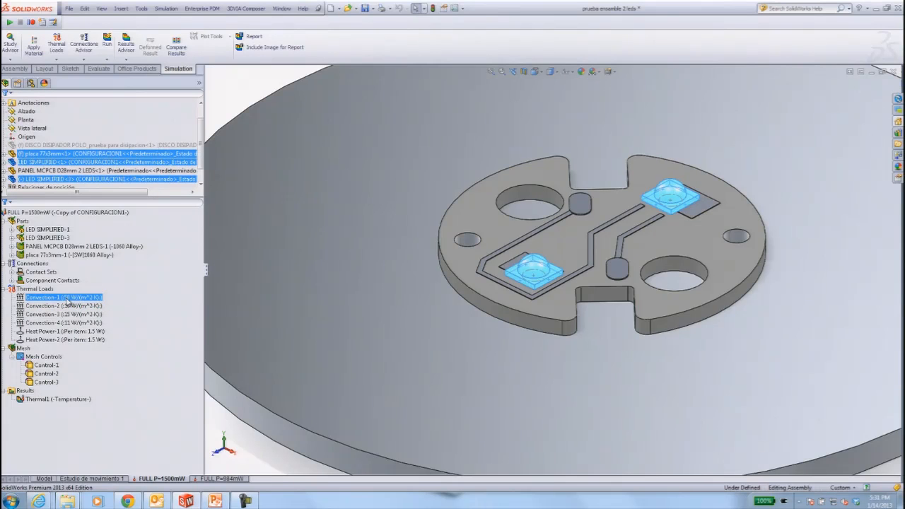
{"action": "left_click", "coordinate": [73, 307]}
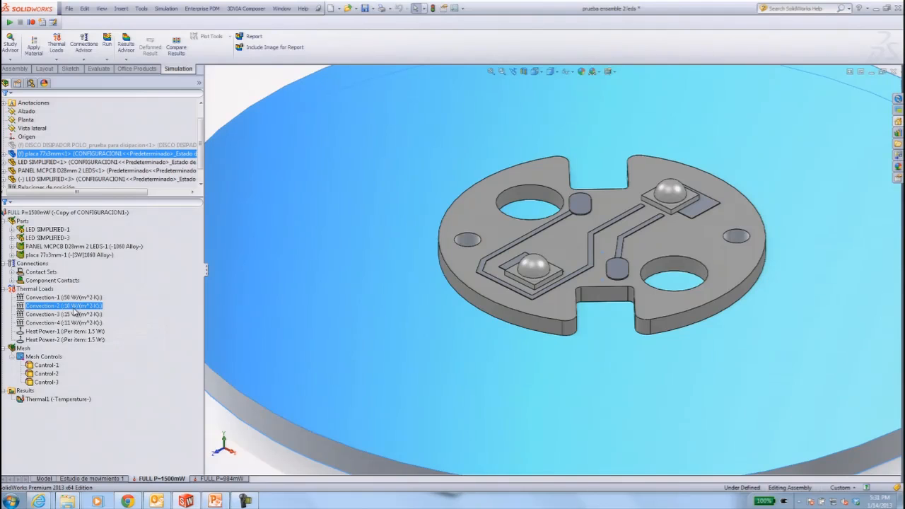
{"action": "left_click", "coordinate": [75, 316]}
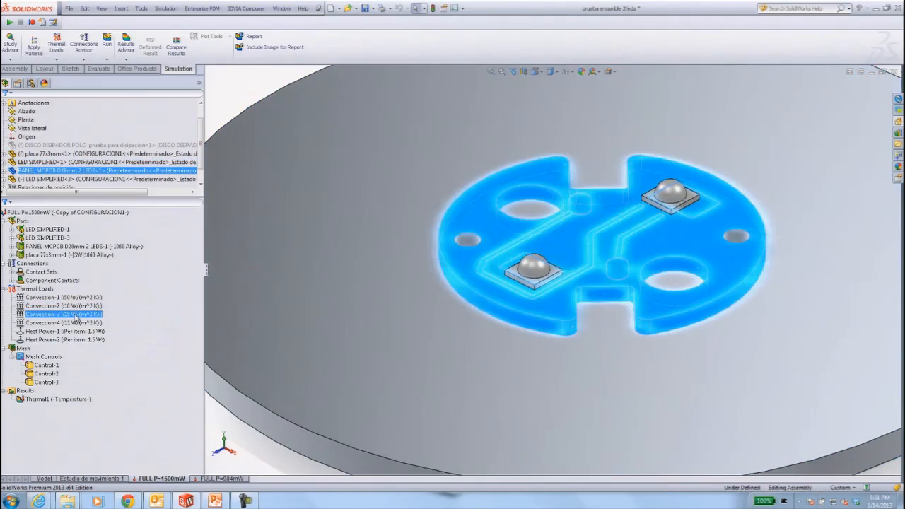
{"action": "left_click", "coordinate": [78, 325]}
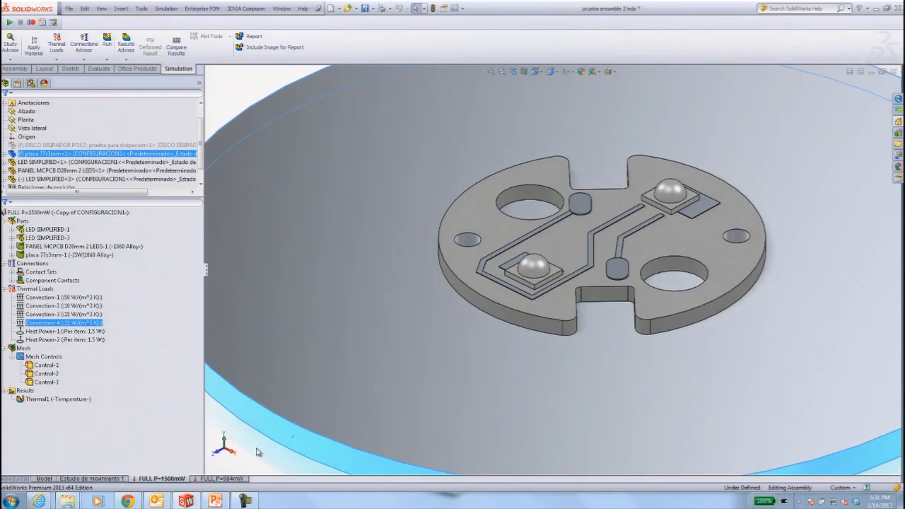
{"action": "scroll", "coordinate": [257, 452], "scroll_direction": "up", "scroll_amount": 2}
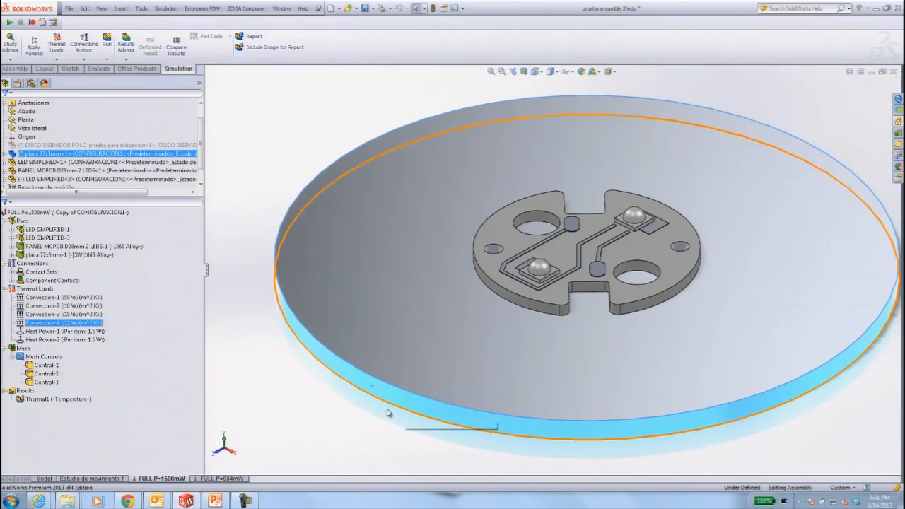
{"action": "left_click", "coordinate": [342, 414]}
Show the study's mesh on the assembly.
{"action": "left_click", "coordinate": [13, 349]}
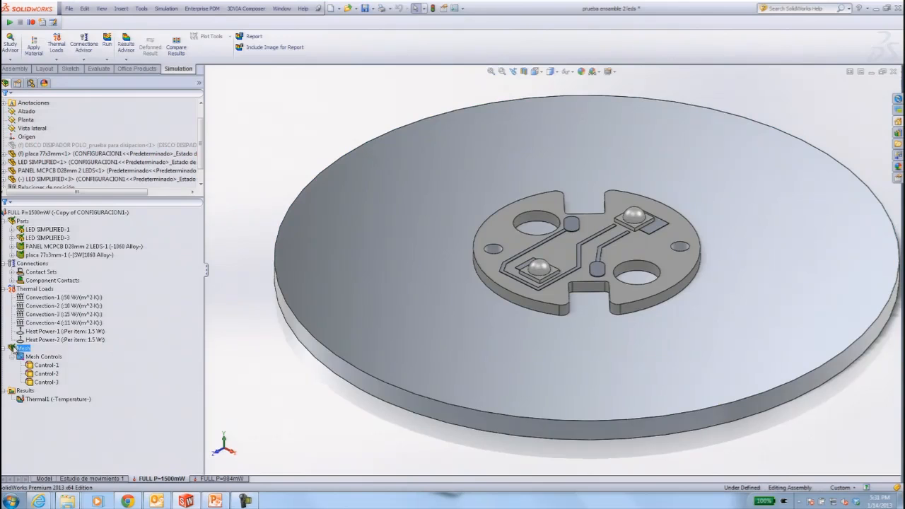
{"action": "right_click", "coordinate": [13, 349]}
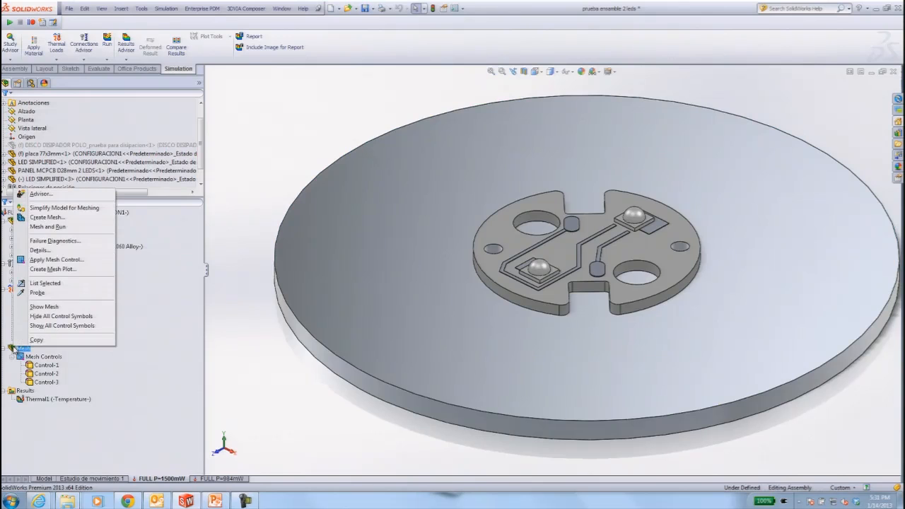
{"action": "left_click", "coordinate": [44, 307]}
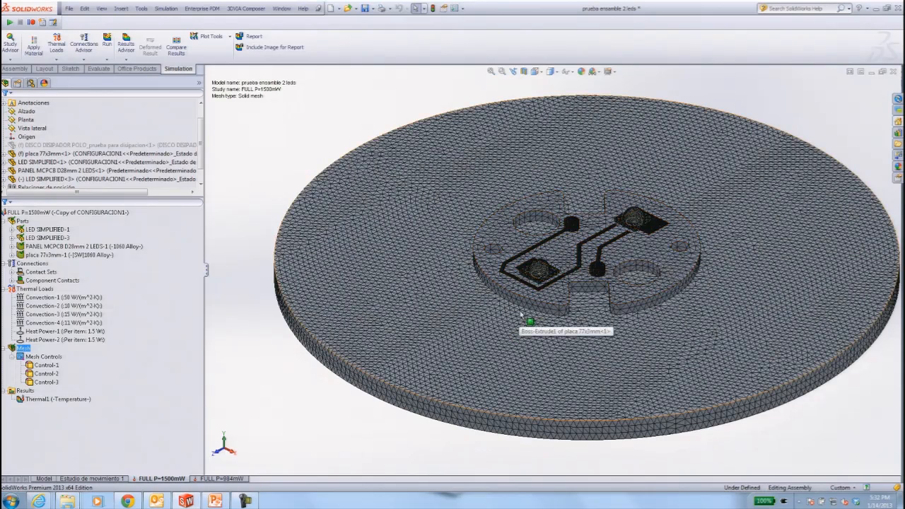
Examine the mesh refinement around both LEDs, the copper traces and the panel compared with the surrounding plate.
{"action": "left_click", "coordinate": [546, 275]}
{"action": "scroll", "coordinate": [547, 276], "scroll_direction": "up", "scroll_amount": 5}
{"action": "scroll", "coordinate": [548, 276], "scroll_direction": "up", "scroll_amount": 5}
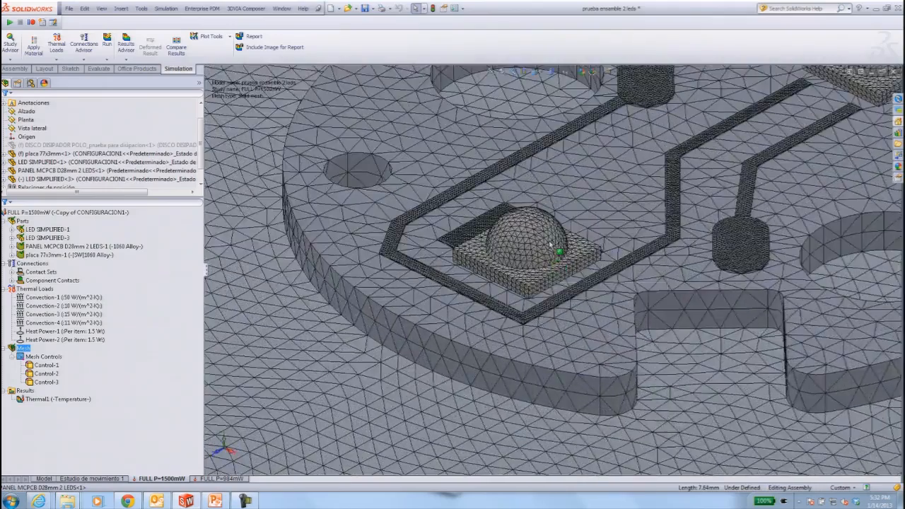
{"action": "scroll", "coordinate": [585, 285], "scroll_direction": "down", "scroll_amount": 1}
{"action": "scroll", "coordinate": [717, 212], "scroll_direction": "down", "scroll_amount": 3}
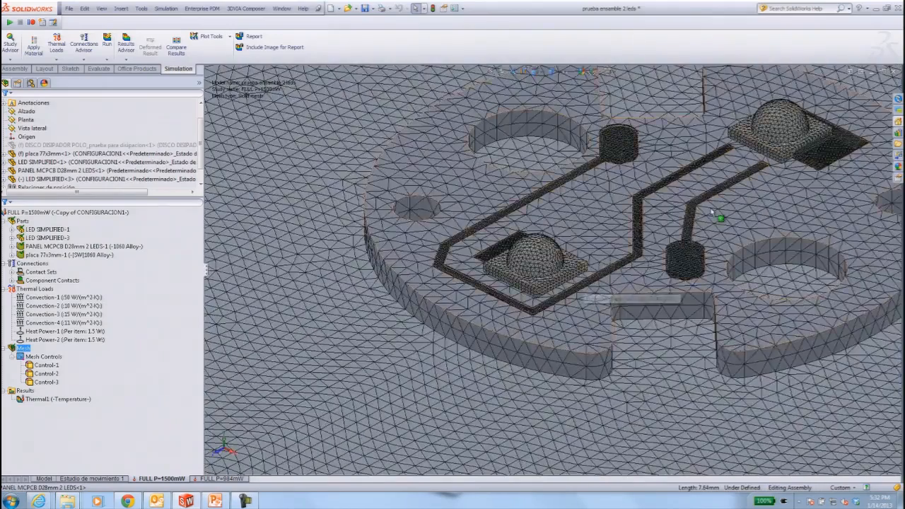
{"action": "scroll", "coordinate": [721, 196], "scroll_direction": "up", "scroll_amount": 3}
{"action": "scroll", "coordinate": [764, 205], "scroll_direction": "up", "scroll_amount": 1}
{"action": "scroll", "coordinate": [765, 205], "scroll_direction": "down", "scroll_amount": 3}
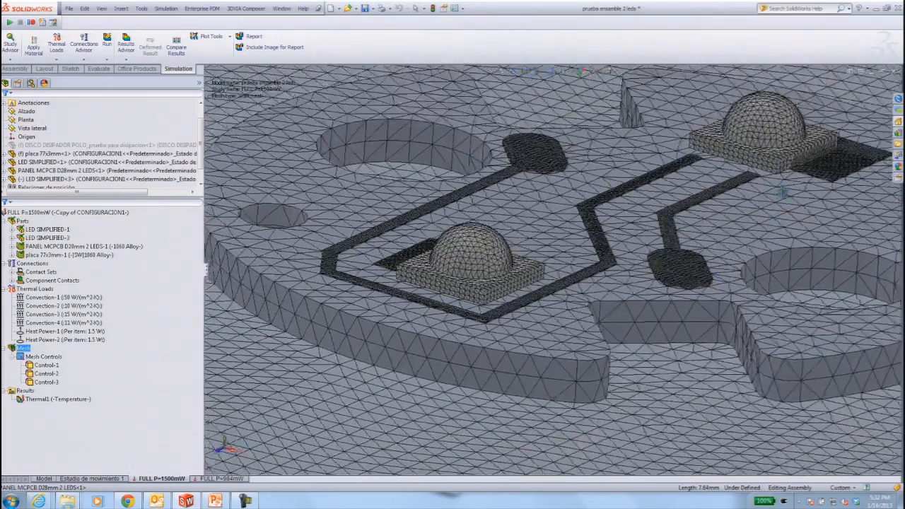
{"action": "scroll", "coordinate": [777, 217], "scroll_direction": "up", "scroll_amount": 1}
{"action": "scroll", "coordinate": [744, 225], "scroll_direction": "down", "scroll_amount": 1}
{"action": "scroll", "coordinate": [744, 225], "scroll_direction": "down", "scroll_amount": 5}
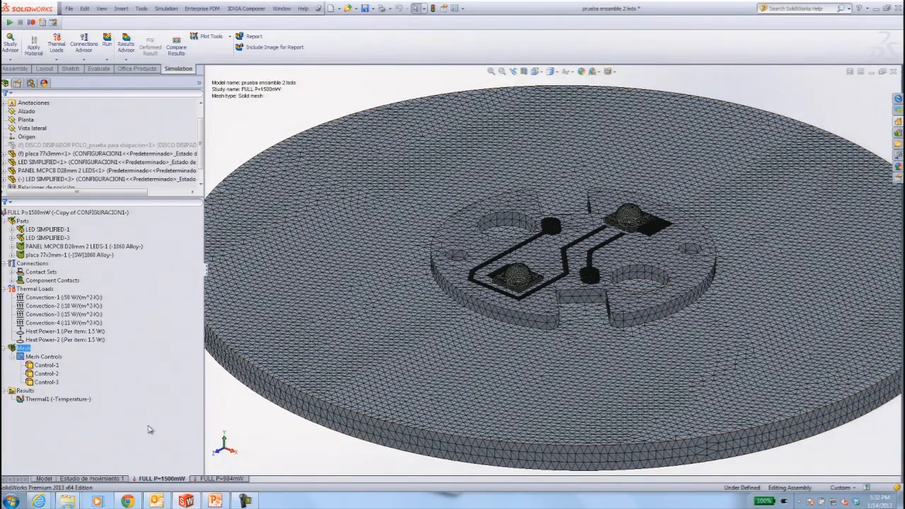
Display the Thermal1 temperature plot and probe four points: LED lens, LED base, panel beside the LED, and panel's outer edge.
{"action": "left_click", "coordinate": [75, 401]}
{"action": "double_click", "coordinate": [74, 401]}
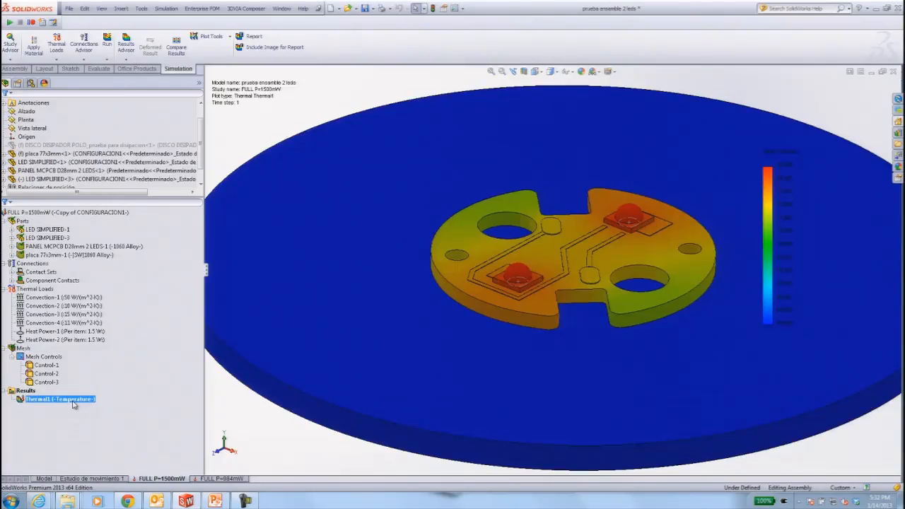
{"action": "right_click", "coordinate": [73, 400]}
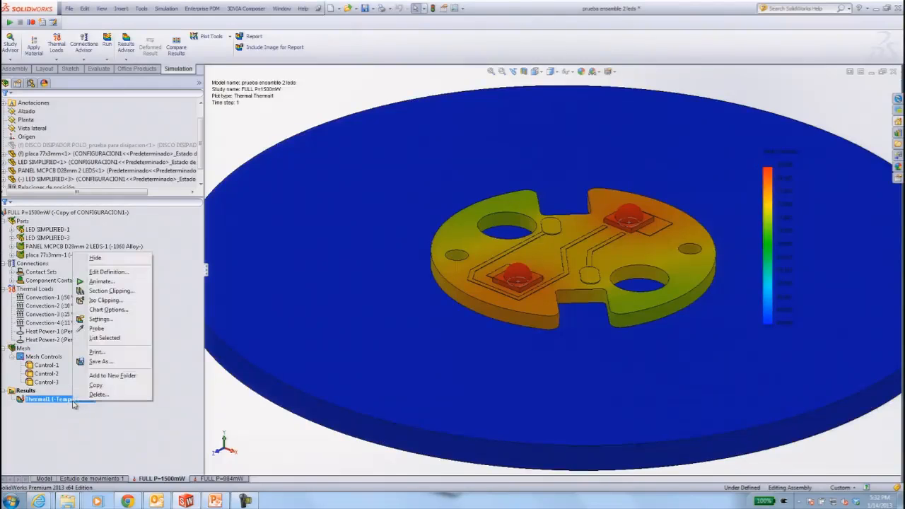
{"action": "left_click", "coordinate": [98, 329]}
{"action": "scroll", "coordinate": [495, 279], "scroll_direction": "down", "scroll_amount": 8}
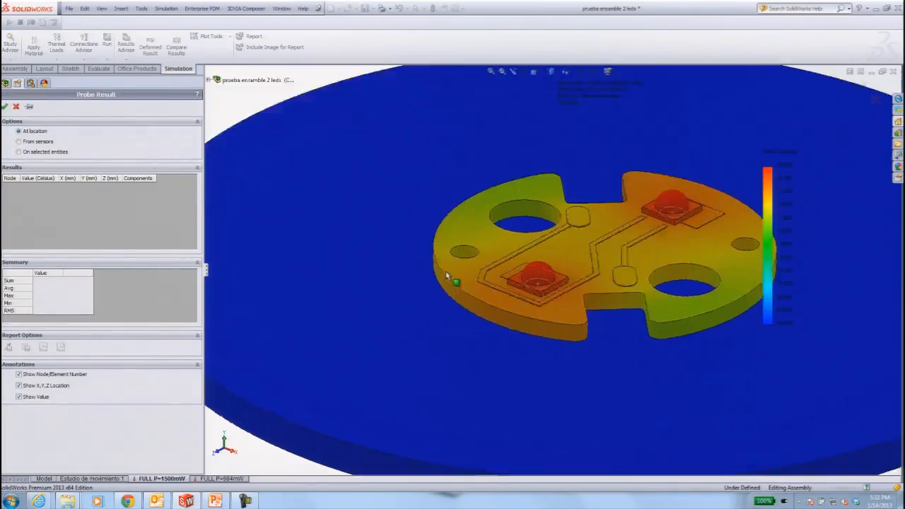
{"action": "left_click", "coordinate": [716, 259]}
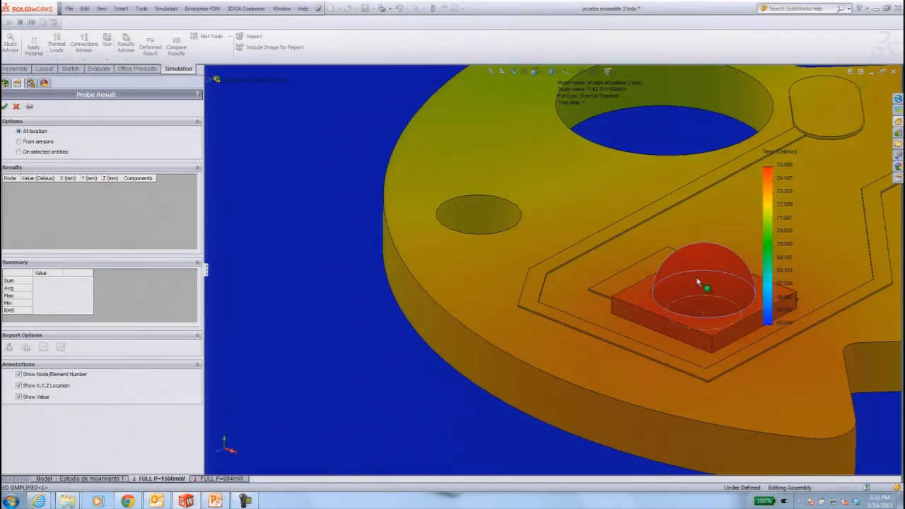
{"action": "left_click", "coordinate": [662, 318]}
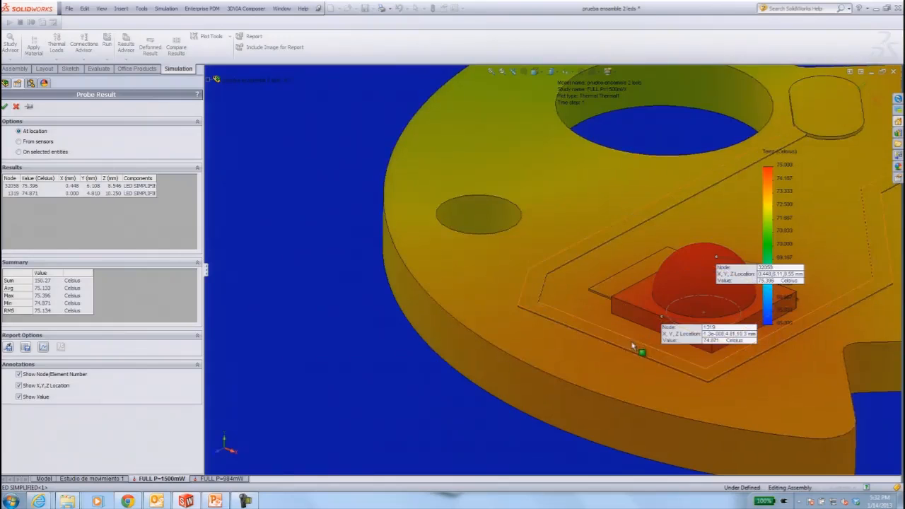
{"action": "left_click", "coordinate": [629, 332]}
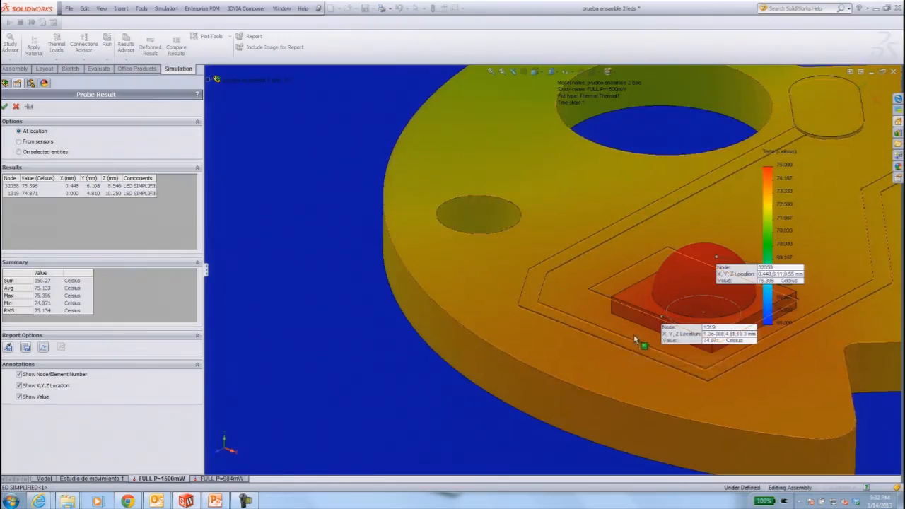
{"action": "left_click", "coordinate": [565, 386]}
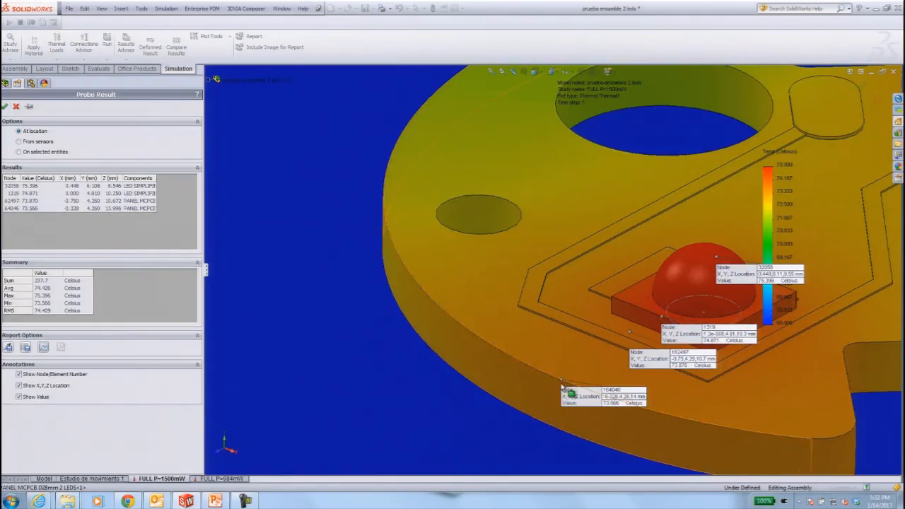
Graph the probed temperatures of the four nodes in an enlarged chart, and close the chart and the probe.
{"action": "left_click", "coordinate": [43, 347]}
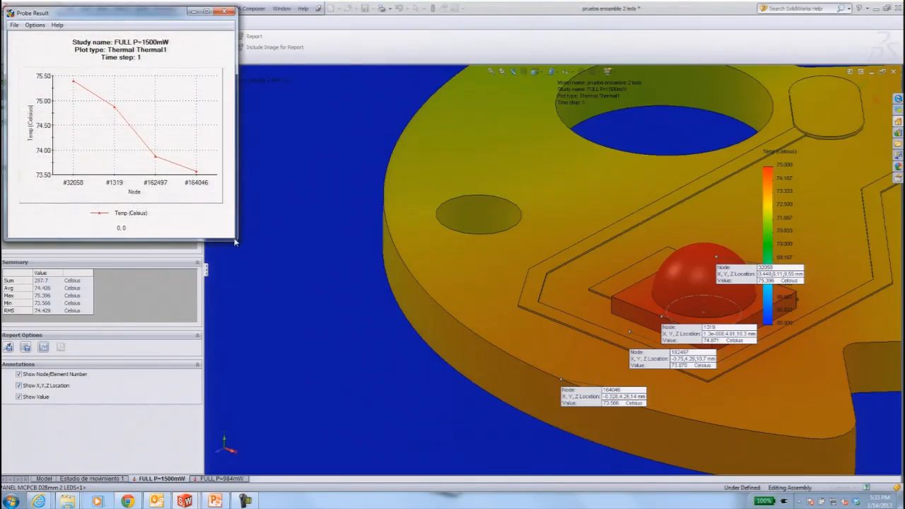
{"action": "left_click_drag", "start_coordinate": [238, 241], "coordinate": [503, 397]}
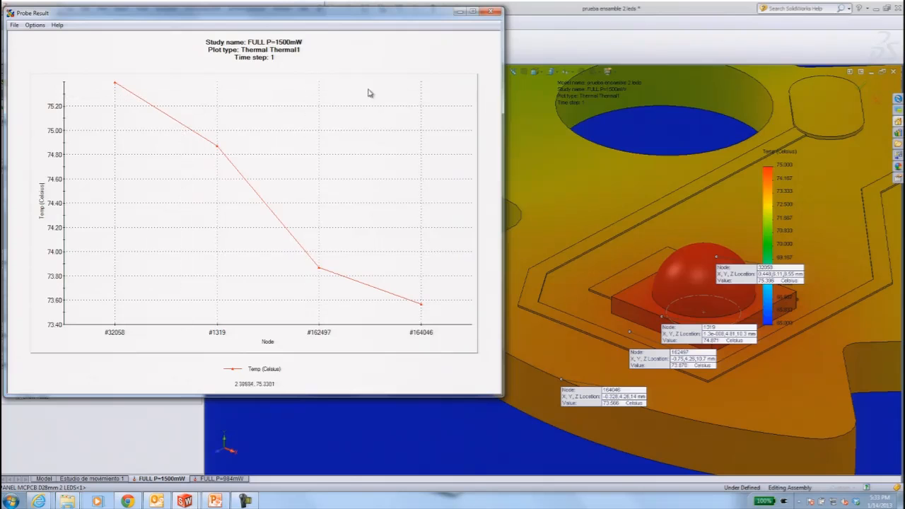
{"action": "left_click", "coordinate": [491, 12]}
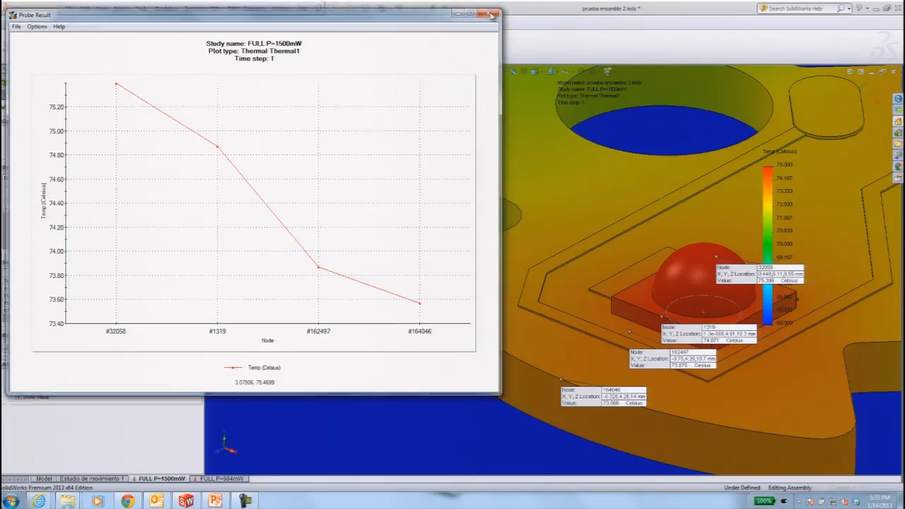
{"action": "left_click", "coordinate": [5, 106]}
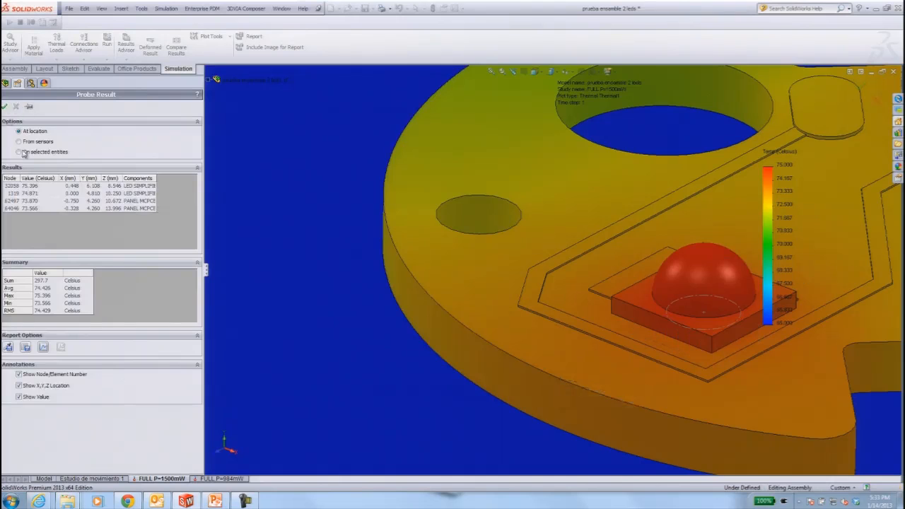
Define a second temperature plot for the study with its units set to Celsius.
{"action": "right_click", "coordinate": [31, 392]}
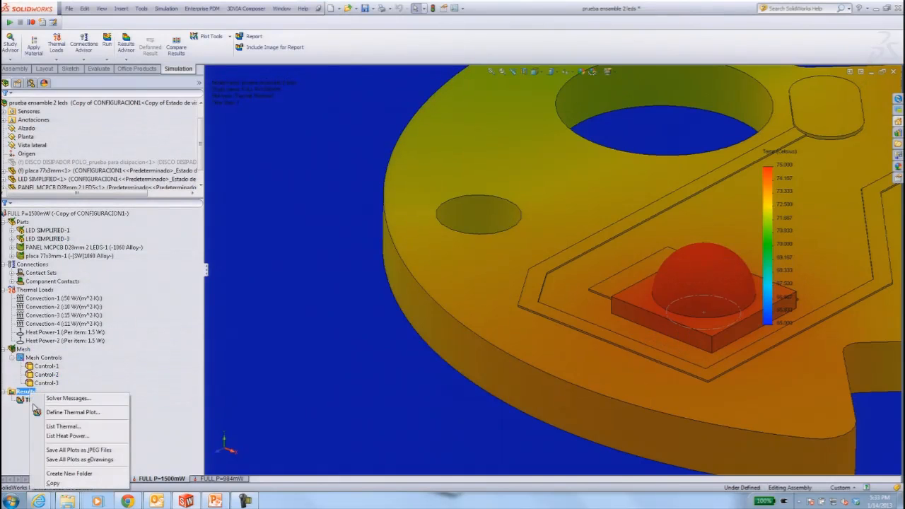
{"action": "left_click", "coordinate": [40, 413]}
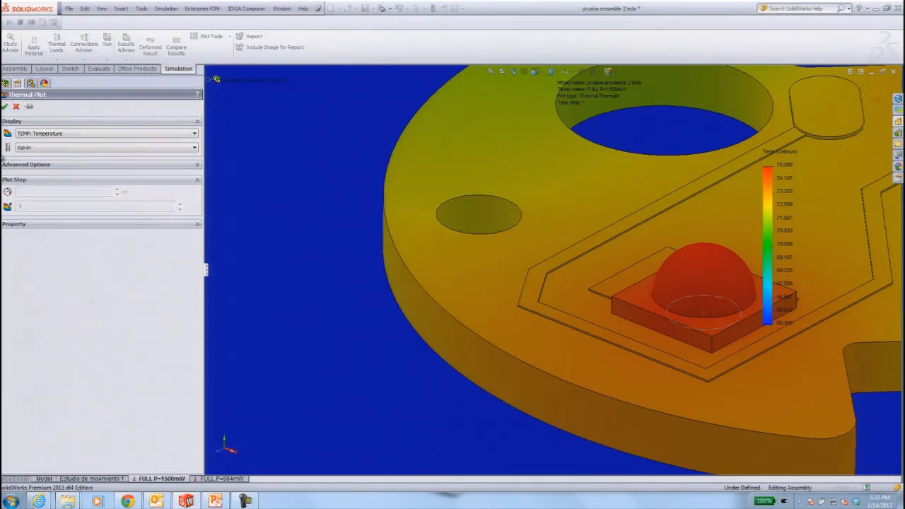
{"action": "left_click", "coordinate": [29, 148]}
{"action": "left_click", "coordinate": [29, 164]}
{"action": "left_click", "coordinate": [5, 106]}
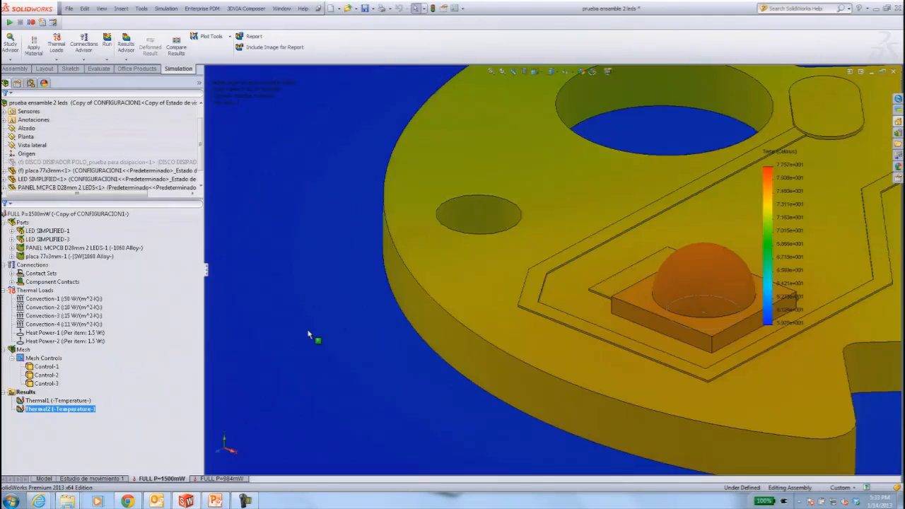
Section the Thermal2 plot along the Vista lateral plane so the cut passes through both LEDs.
{"action": "scroll", "coordinate": [340, 338], "scroll_direction": "up", "scroll_amount": 5}
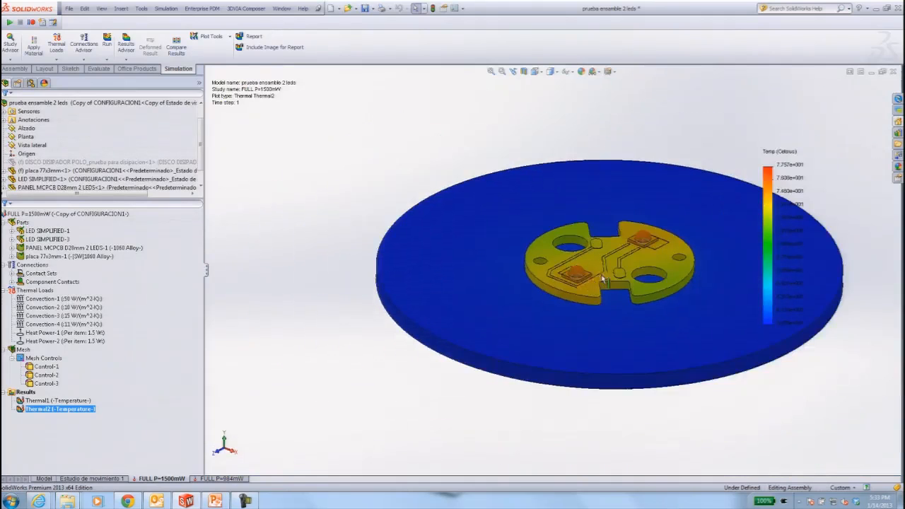
{"action": "scroll", "coordinate": [621, 272], "scroll_direction": "down", "scroll_amount": 3}
{"action": "scroll", "coordinate": [679, 236], "scroll_direction": "down", "scroll_amount": 2}
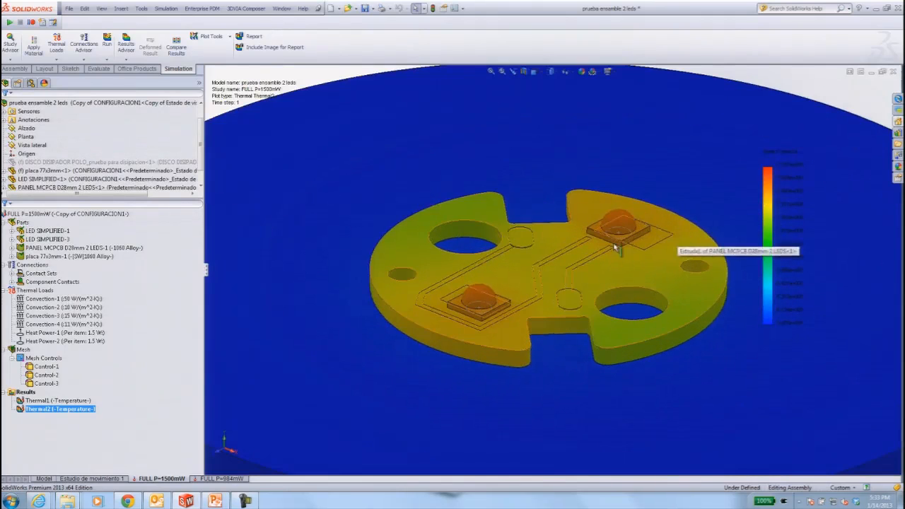
{"action": "right_click", "coordinate": [61, 410]}
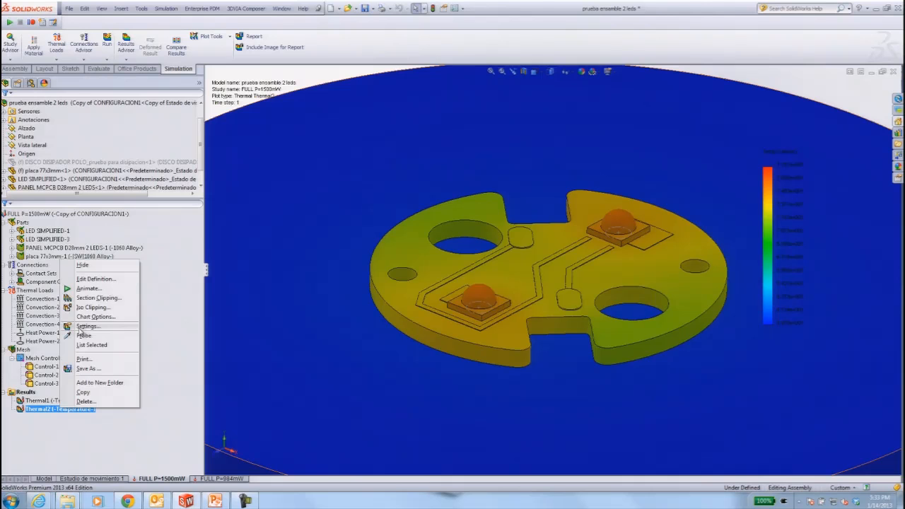
{"action": "left_click", "coordinate": [83, 301]}
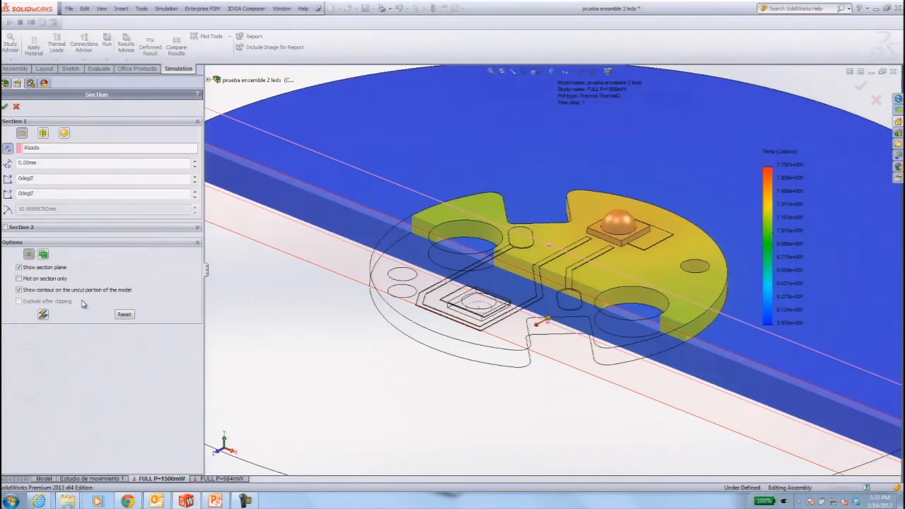
{"action": "right_click", "coordinate": [44, 148]}
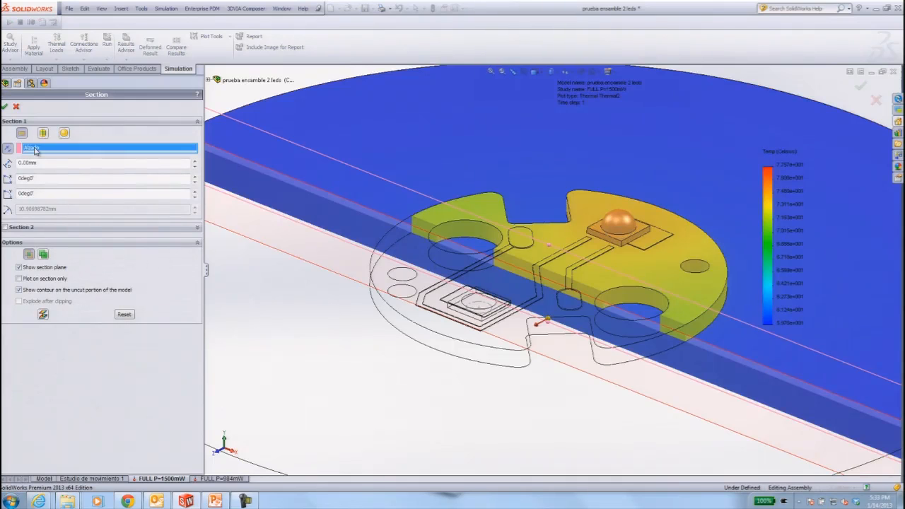
{"action": "left_click", "coordinate": [58, 162]}
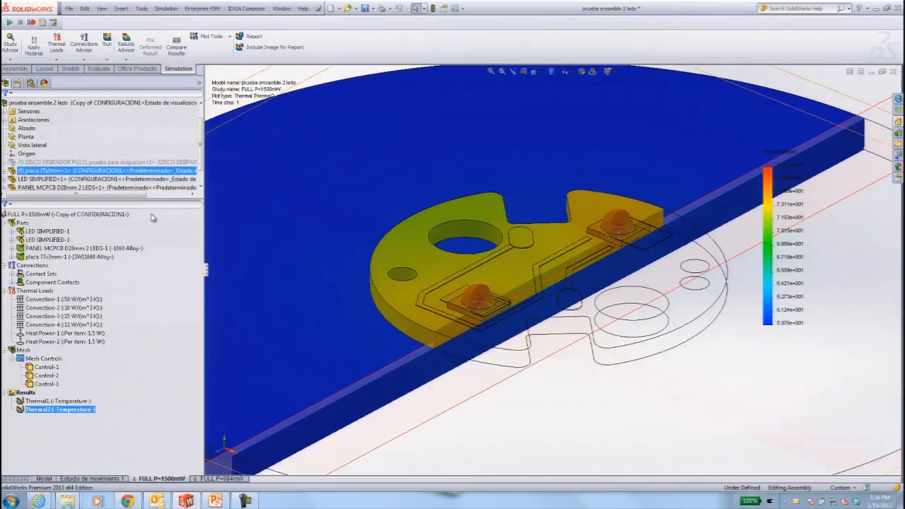
{"action": "left_click", "coordinate": [455, 426]}
Probe the sectioned Thermal2 plot at the hot spot inside the LED, its base, the panel's interior and the panel's outer lower corner.
{"action": "scroll", "coordinate": [513, 285], "scroll_direction": "down", "scroll_amount": 6}
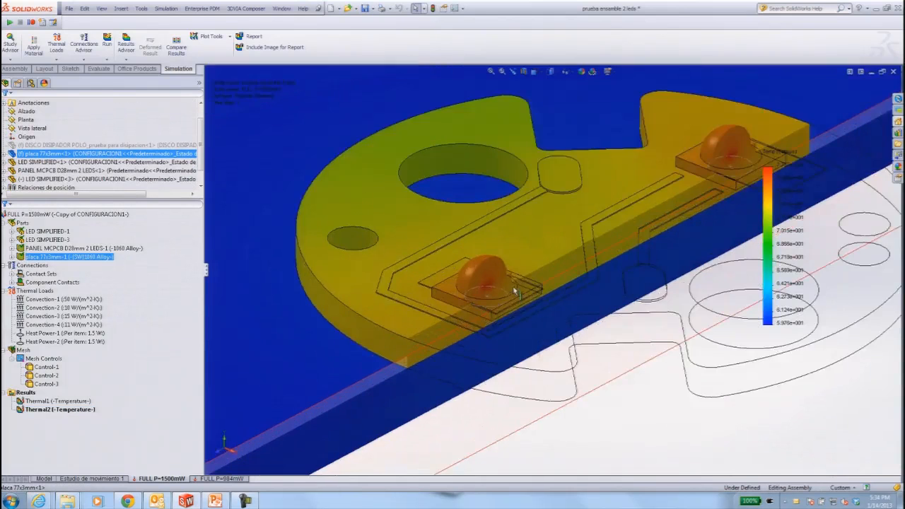
{"action": "scroll", "coordinate": [464, 351], "scroll_direction": "up", "scroll_amount": 6}
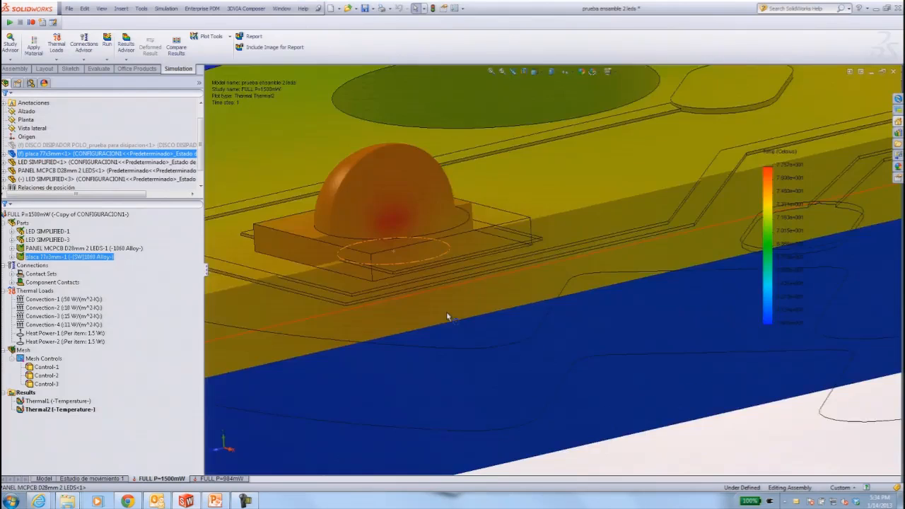
{"action": "scroll", "coordinate": [452, 234], "scroll_direction": "down", "scroll_amount": 6}
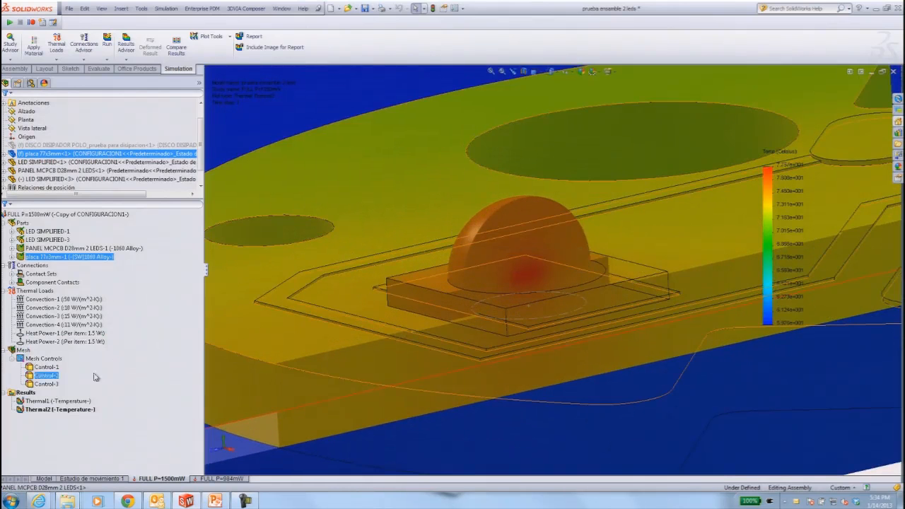
{"action": "right_click", "coordinate": [51, 409]}
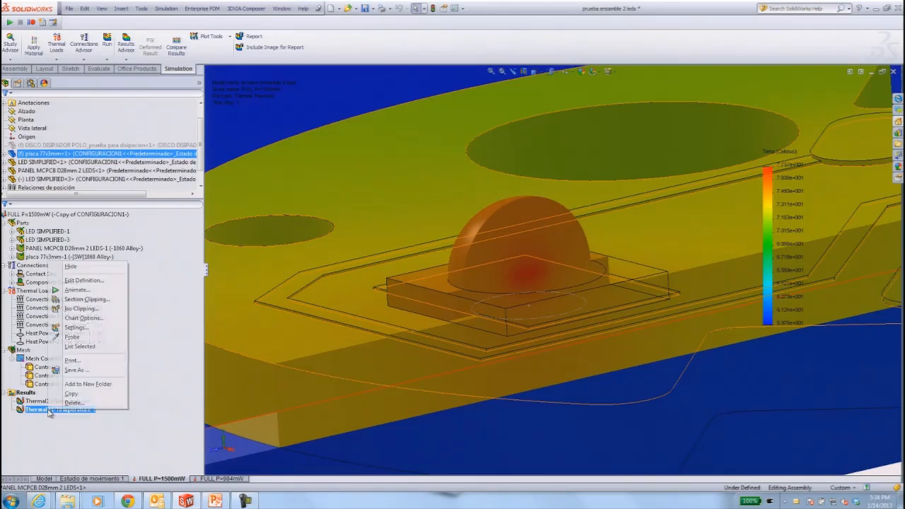
{"action": "left_click", "coordinate": [70, 336]}
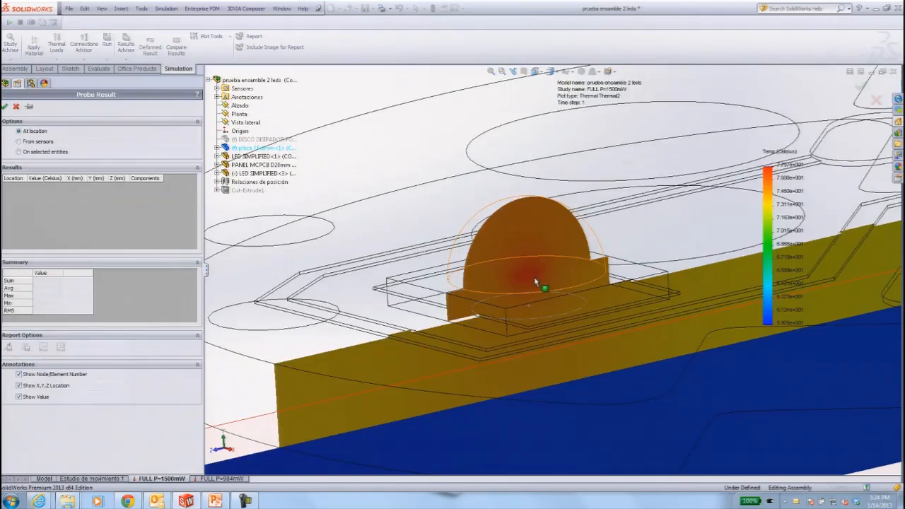
{"action": "left_click", "coordinate": [533, 280]}
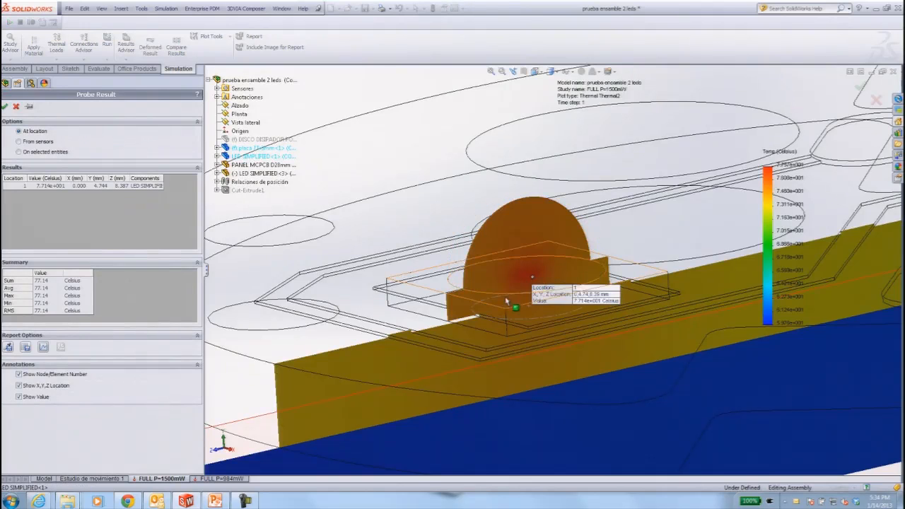
{"action": "left_click", "coordinate": [463, 311]}
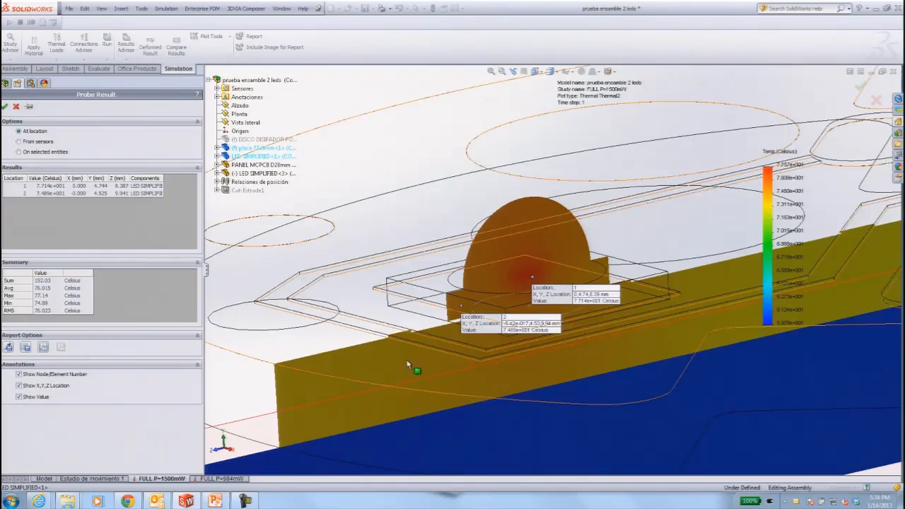
{"action": "left_click", "coordinate": [379, 373]}
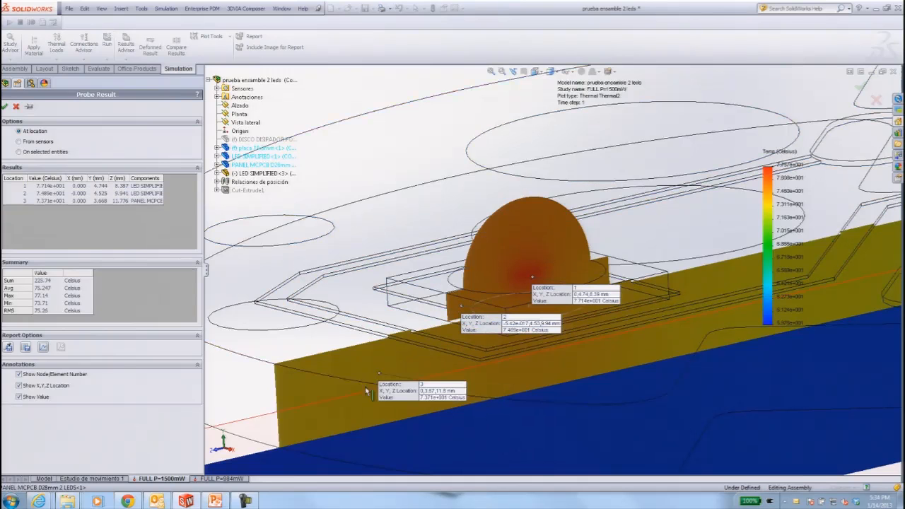
{"action": "left_click", "coordinate": [281, 449]}
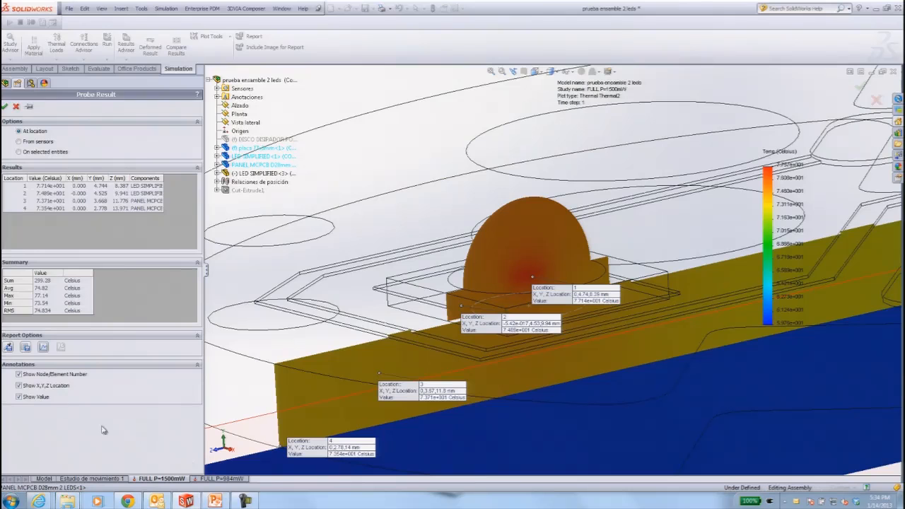
Plot the four section probe temperatures by location in an enlarged graph, and close the graph and the probe.
{"action": "left_click", "coordinate": [43, 346]}
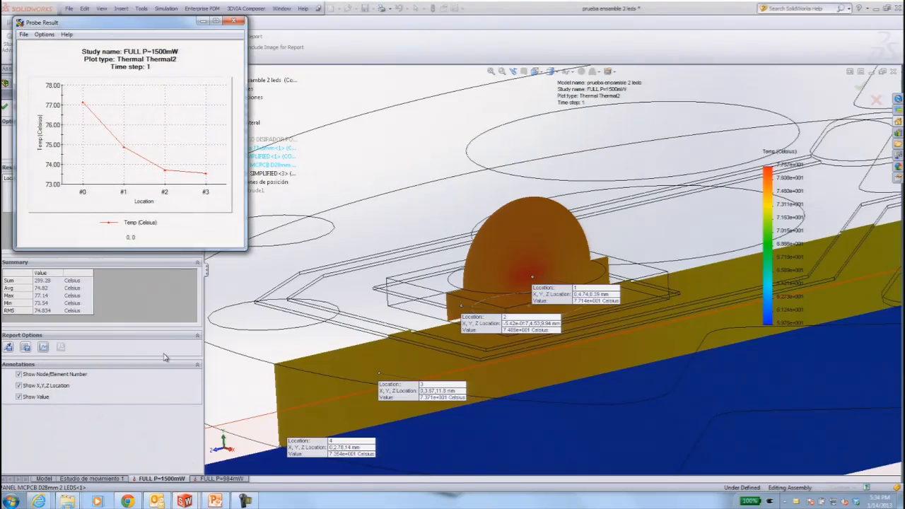
{"action": "left_click_drag", "start_coordinate": [245, 248], "coordinate": [389, 357]}
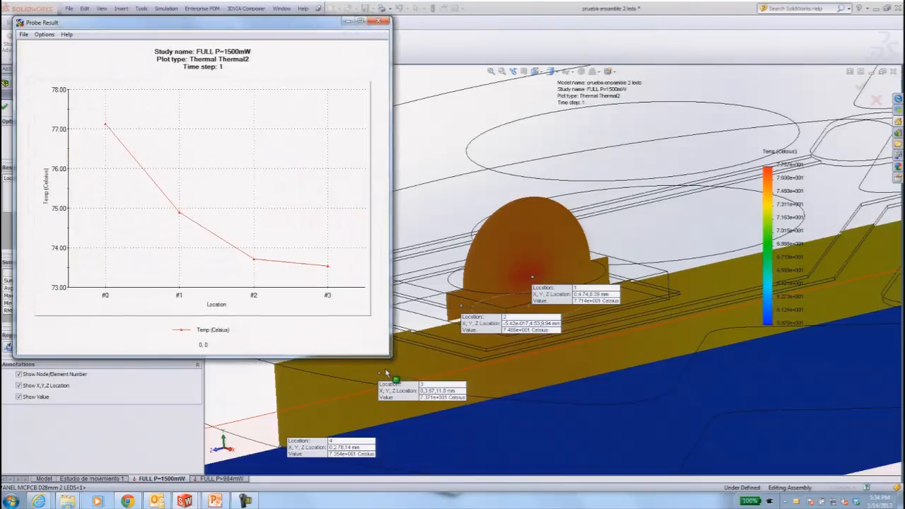
{"action": "left_click", "coordinate": [378, 21]}
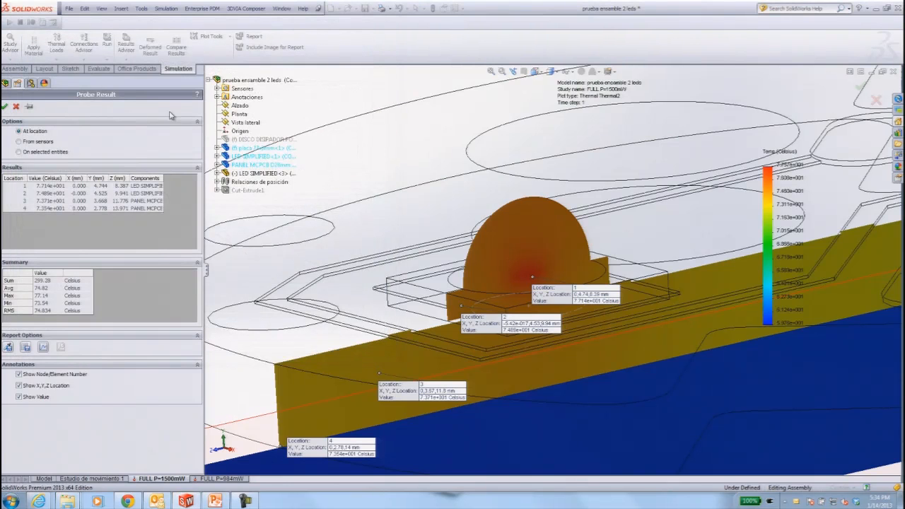
{"action": "left_click", "coordinate": [5, 106]}
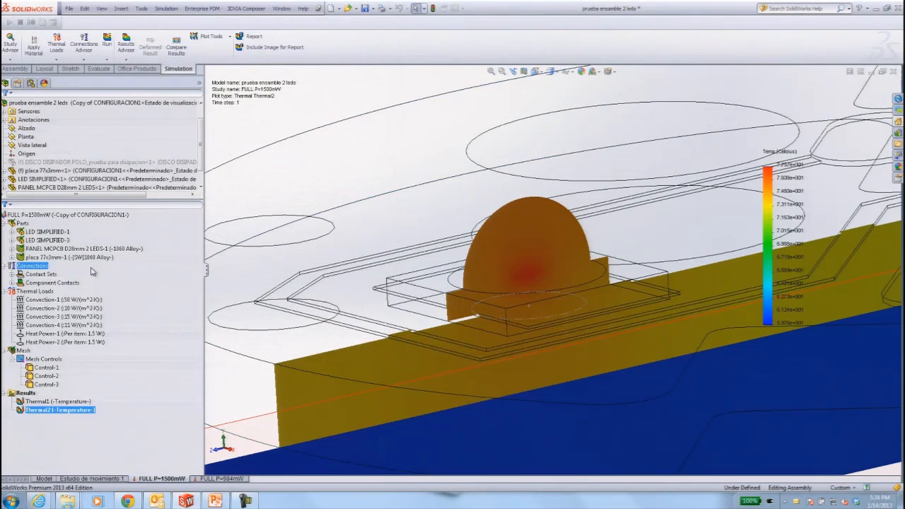
View the sectioned plot from the Right orientation, close up on the panel and both LEDs.
{"action": "left_click", "coordinate": [384, 177]}
{"action": "key", "text": "f"}
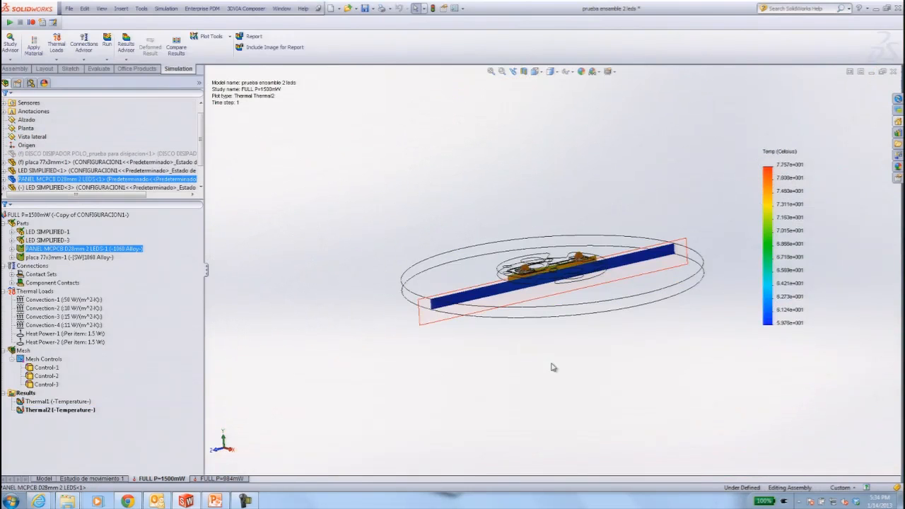
{"action": "key", "text": "space"}
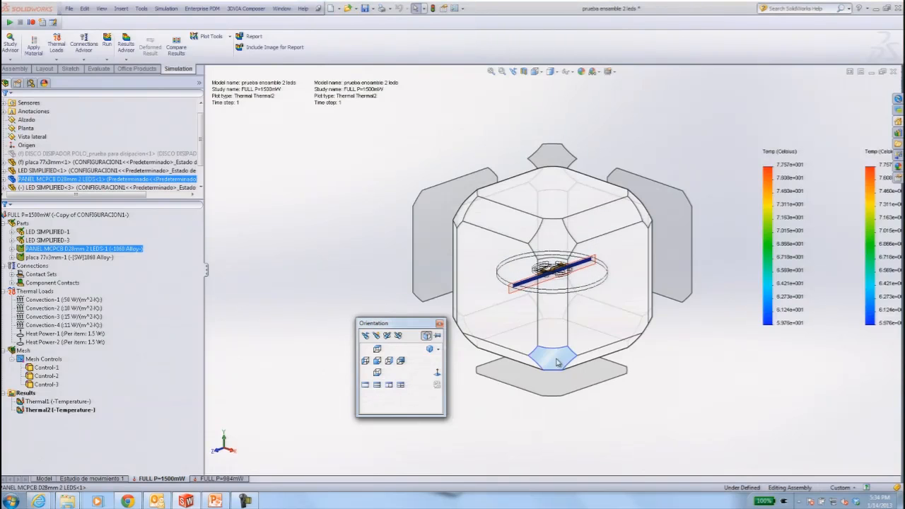
{"action": "left_click", "coordinate": [601, 283]}
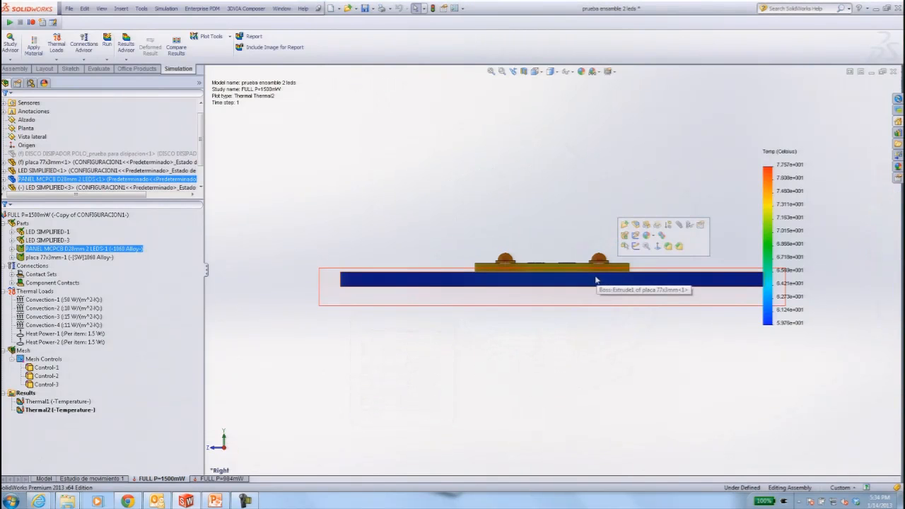
{"action": "scroll", "coordinate": [559, 269], "scroll_direction": "down", "scroll_amount": 5}
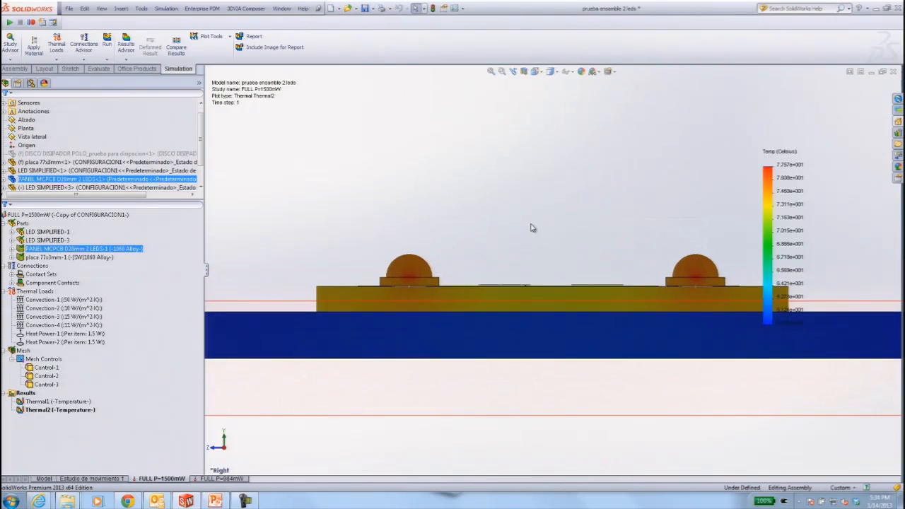
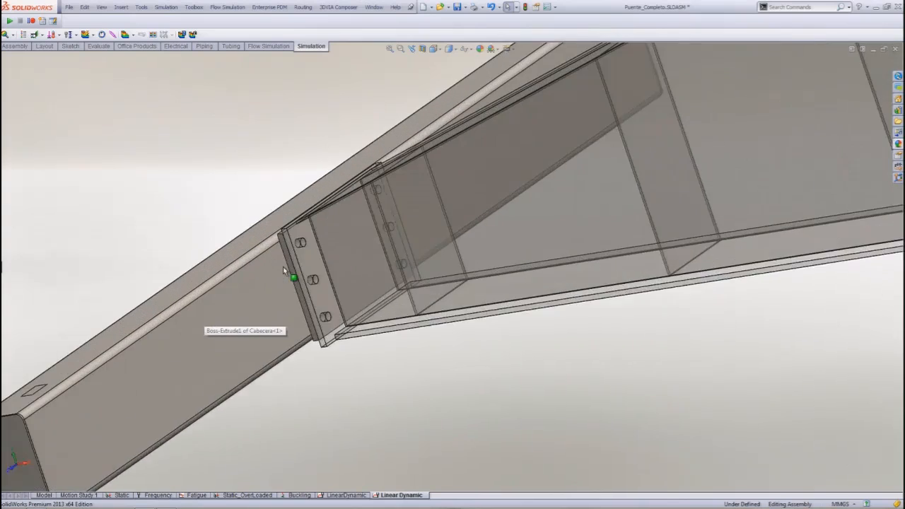
Examine the bolted joint between the main girder and its end beam, and the whole bridge assembly.
{"action": "middle_click_drag", "start_coordinate": [346, 271], "coordinate": [415, 260]}
{"action": "scroll", "coordinate": [668, 308], "scroll_direction": "up", "scroll_amount": 10}
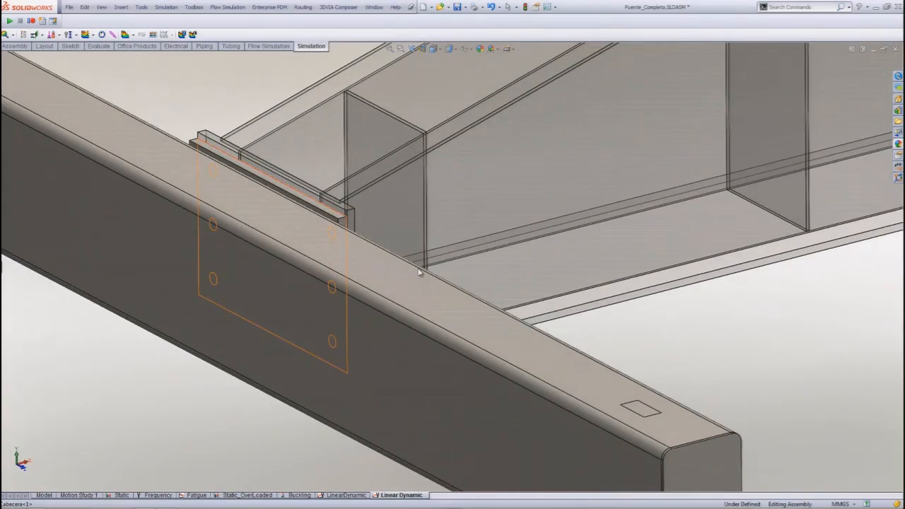
{"action": "scroll", "coordinate": [670, 308], "scroll_direction": "up", "scroll_amount": 3}
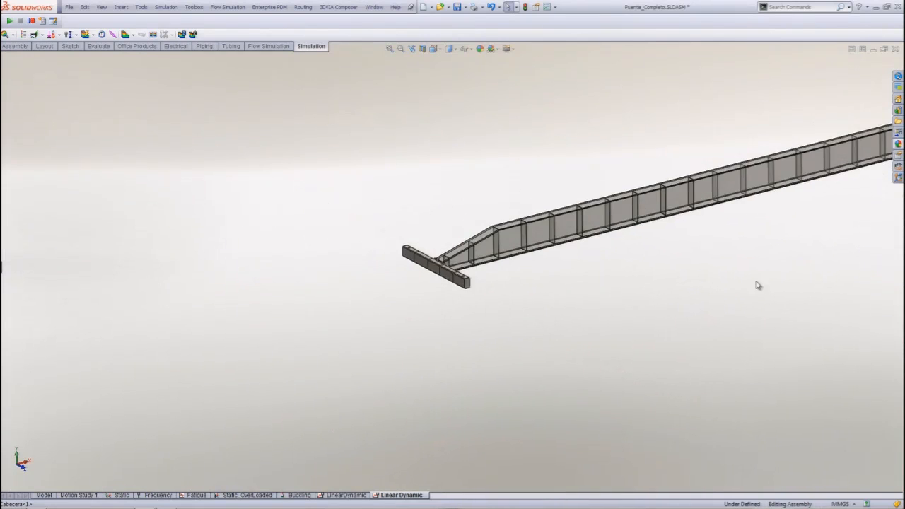
{"action": "scroll", "coordinate": [758, 285], "scroll_direction": "up", "scroll_amount": 2}
{"action": "scroll", "coordinate": [753, 263], "scroll_direction": "down", "scroll_amount": 3}
{"action": "scroll", "coordinate": [539, 241], "scroll_direction": "up", "scroll_amount": 1}
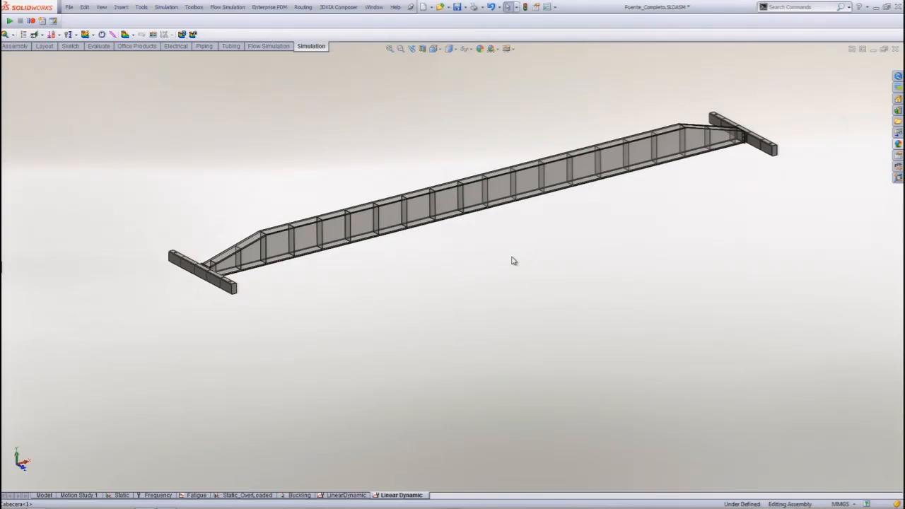
{"action": "middle_click_drag", "start_coordinate": [505, 259], "coordinate": [561, 279], "text": "ctrl"}
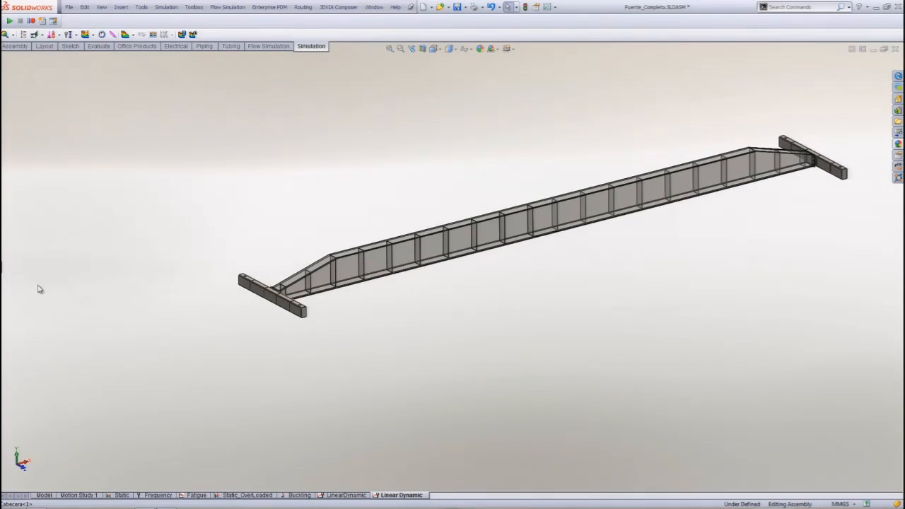
Create a Linear Dynamic study of the Modal Time History type named Linear Dynamic2.
{"action": "left_click", "coordinate": [6, 275]}
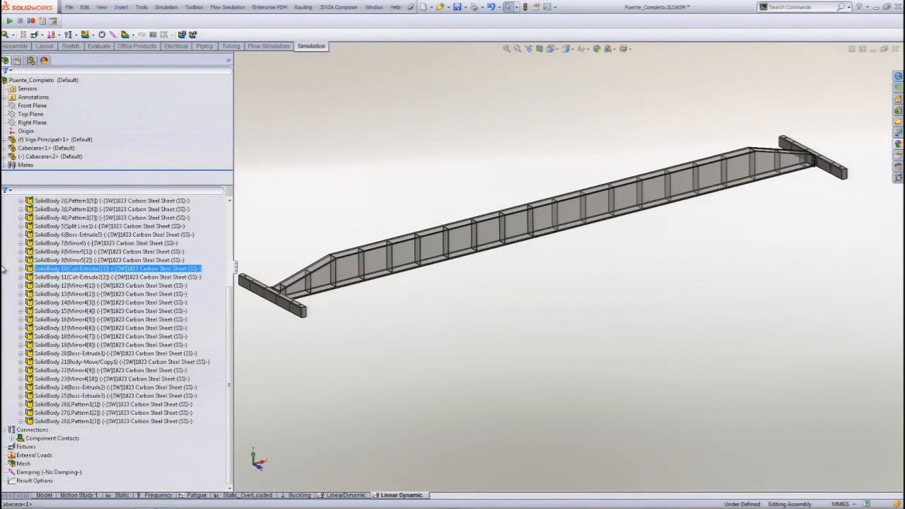
{"action": "left_click", "coordinate": [12, 34]}
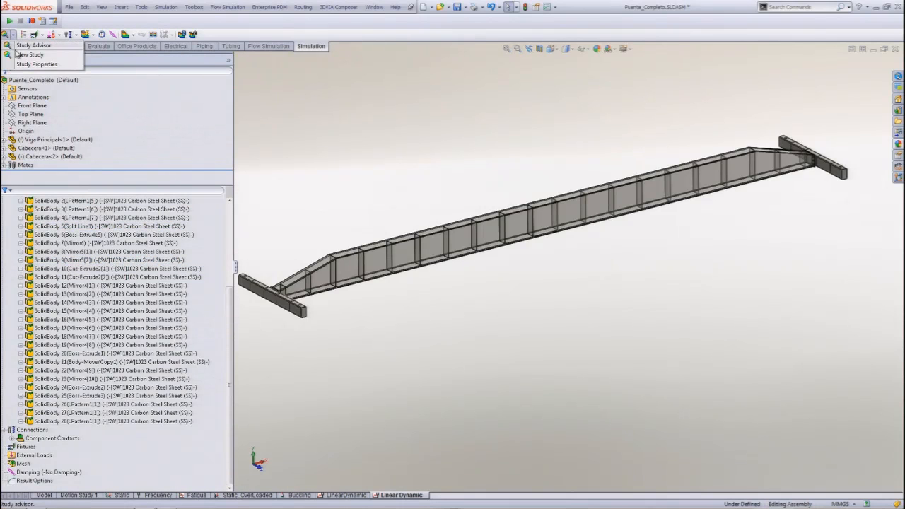
{"action": "left_click", "coordinate": [23, 56]}
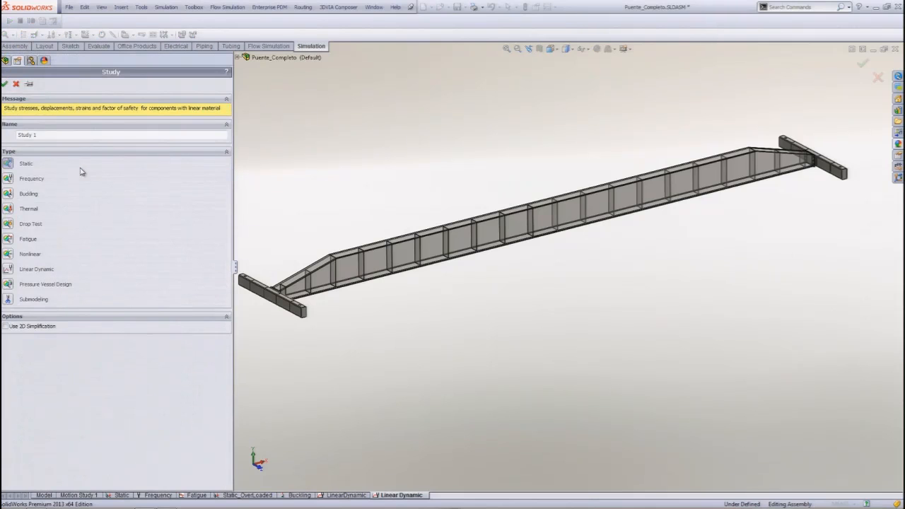
{"action": "left_click", "coordinate": [7, 272]}
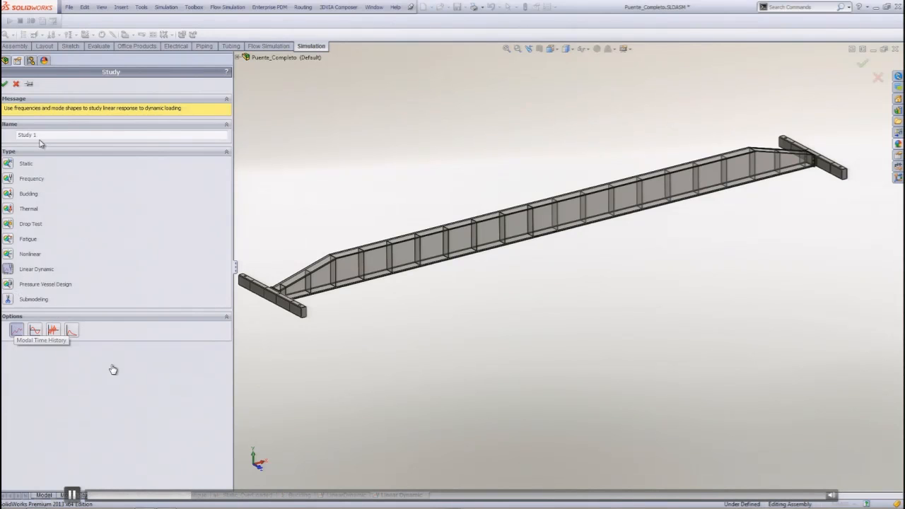
{"action": "left_click_drag", "start_coordinate": [40, 135], "coordinate": [17, 136]}
{"action": "type", "text": "Linear Dynamic2"}
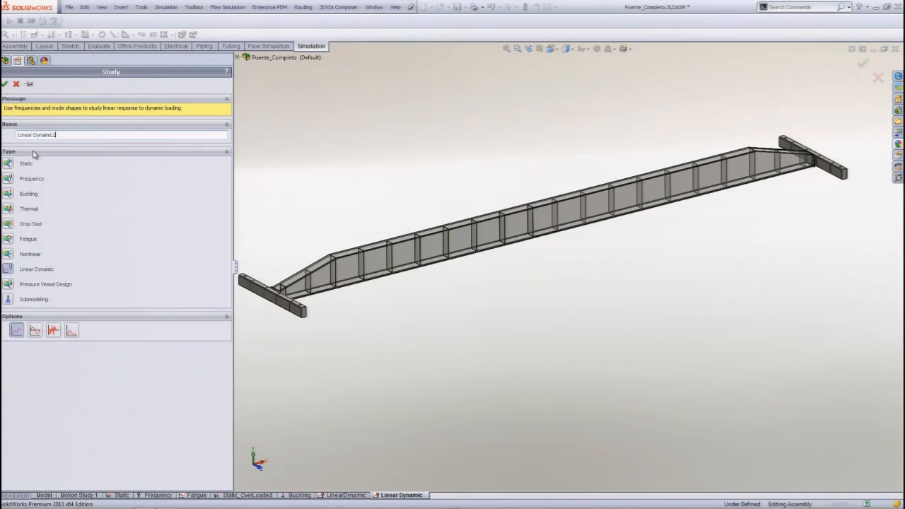
{"action": "left_click", "coordinate": [6, 85]}
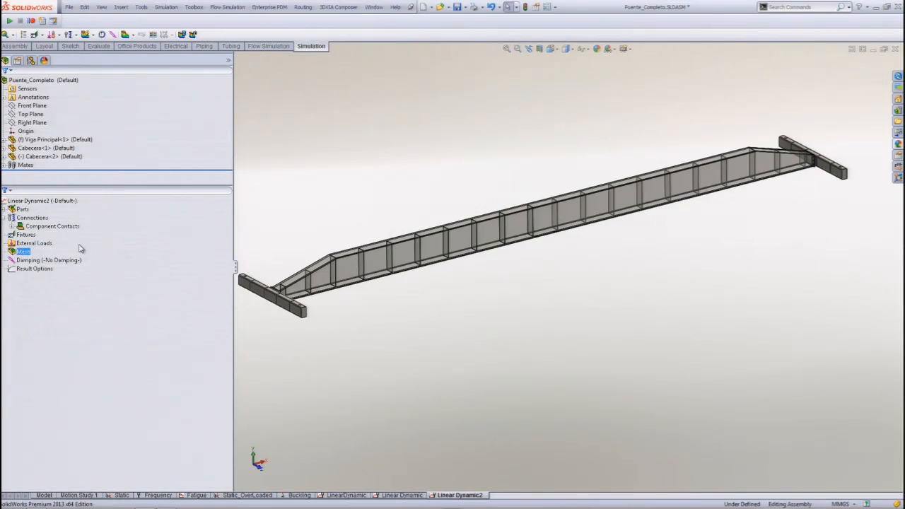
Check the 1023 Carbon Steel Sheet (SS) material in the settings for all study parts, and close the library.
{"action": "right_click", "coordinate": [22, 210]}
{"action": "left_click", "coordinate": [31, 218]}
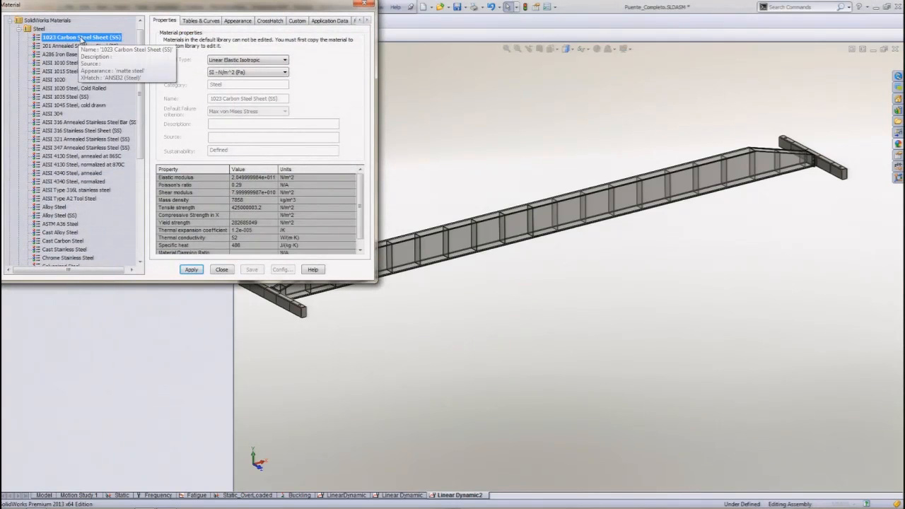
{"action": "left_click", "coordinate": [222, 270]}
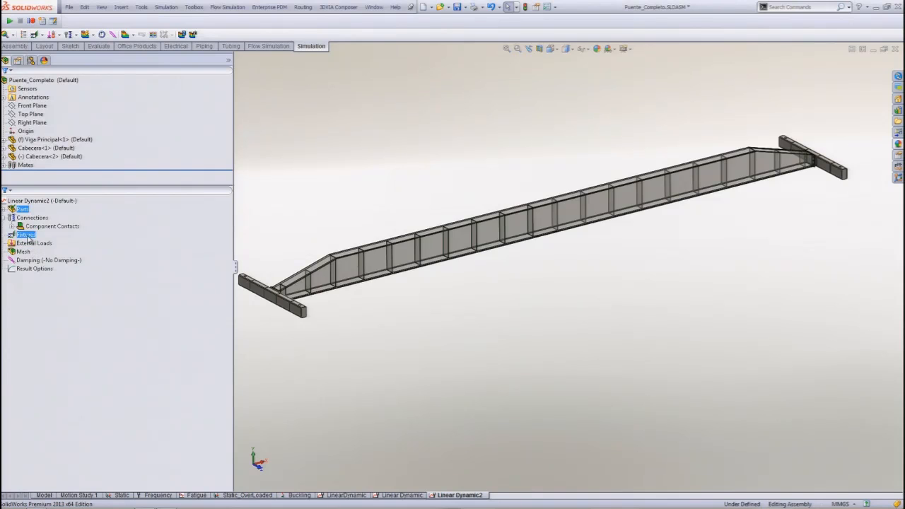
Start a Fixed Geometry fixture on the two small rectangular faces under the ends of the Cabecera-1 end beam.
{"action": "right_click", "coordinate": [25, 236]}
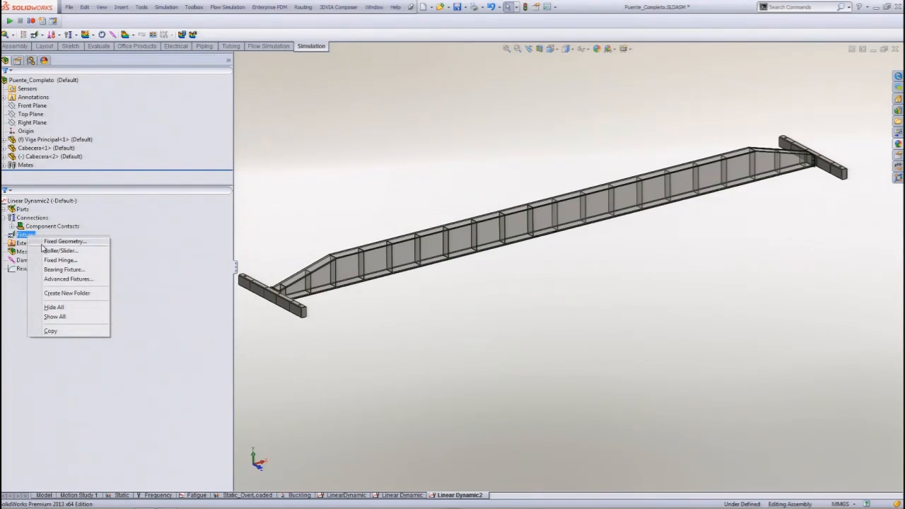
{"action": "key", "text": "Escape"}
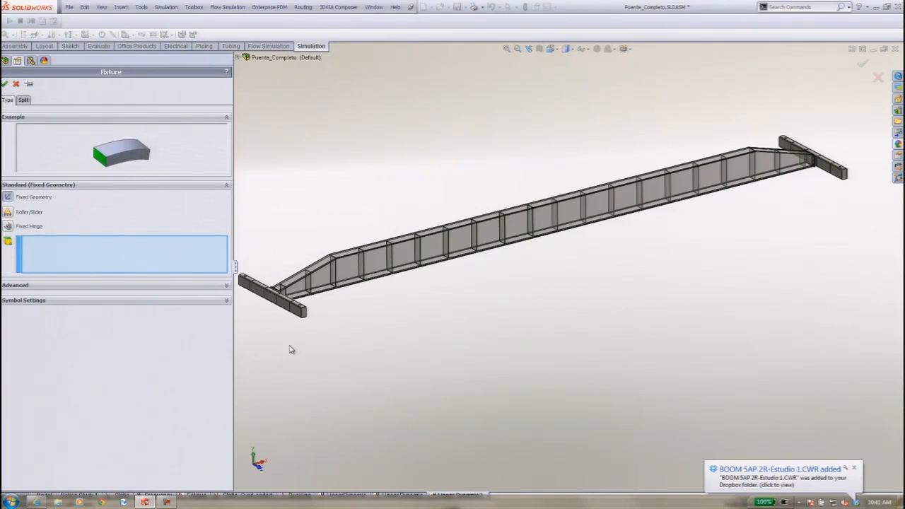
{"action": "middle_click_drag", "start_coordinate": [289, 349], "coordinate": [323, 231]}
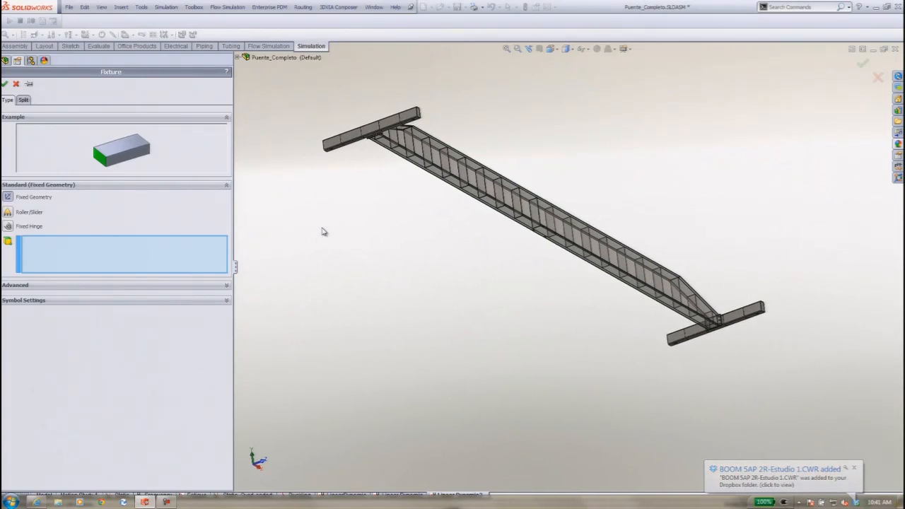
{"action": "left_click", "coordinate": [360, 153]}
{"action": "scroll", "coordinate": [360, 153], "scroll_direction": "down", "scroll_amount": 5}
{"action": "scroll", "coordinate": [392, 187], "scroll_direction": "down", "scroll_amount": 6}
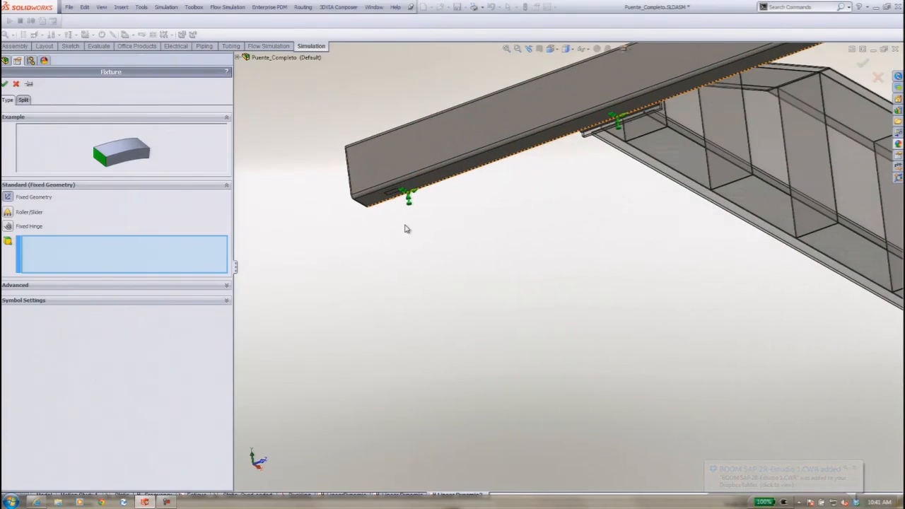
{"action": "left_click", "coordinate": [424, 179]}
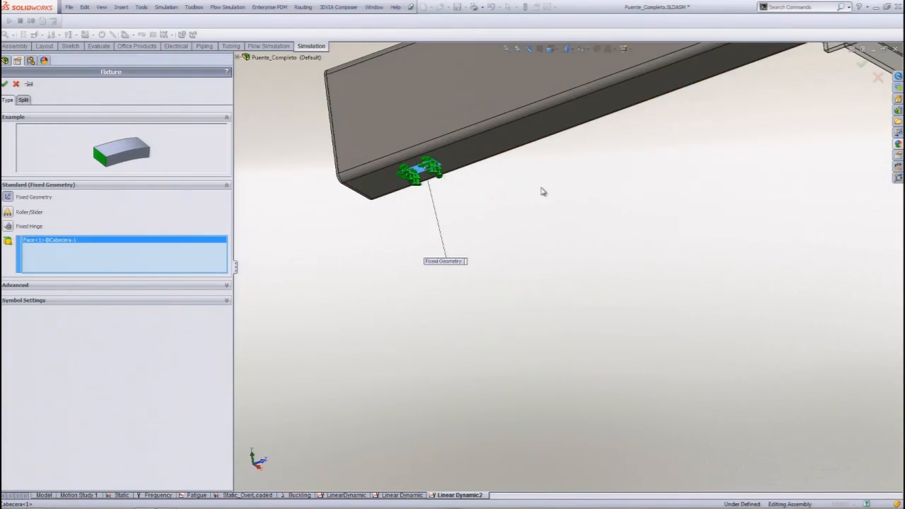
{"action": "scroll", "coordinate": [541, 194], "scroll_direction": "up", "scroll_amount": 5}
{"action": "scroll", "coordinate": [840, 142], "scroll_direction": "down", "scroll_amount": 8}
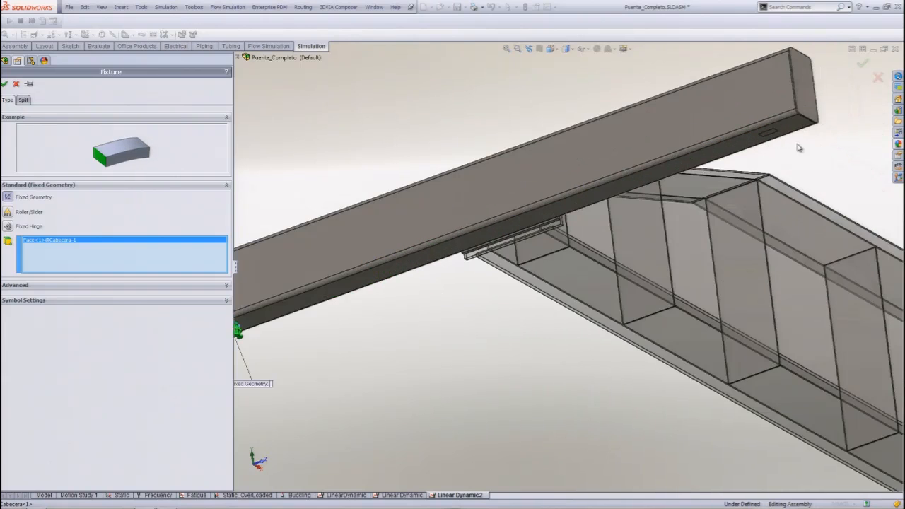
{"action": "left_click", "coordinate": [683, 175]}
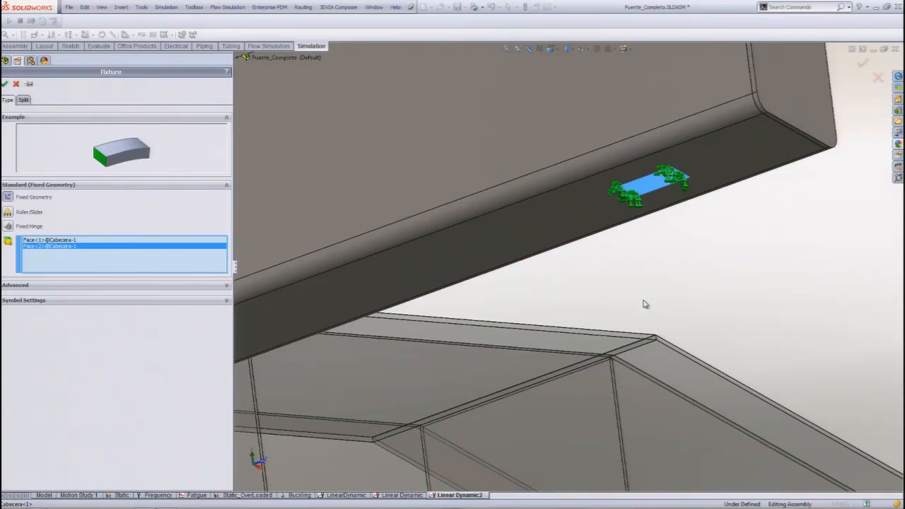
Add the two small rectangular faces under the Cabecera-2 end beam to the Fixed Geometry fixture and confirm it.
{"action": "scroll", "coordinate": [646, 303], "scroll_direction": "up", "scroll_amount": 5}
{"action": "scroll", "coordinate": [646, 303], "scroll_direction": "up", "scroll_amount": 6}
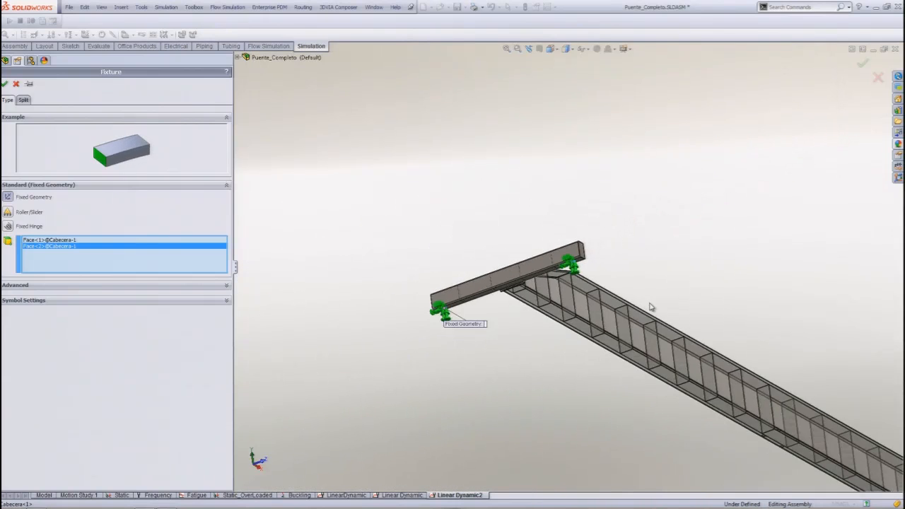
{"action": "scroll", "coordinate": [838, 472], "scroll_direction": "down", "scroll_amount": 10}
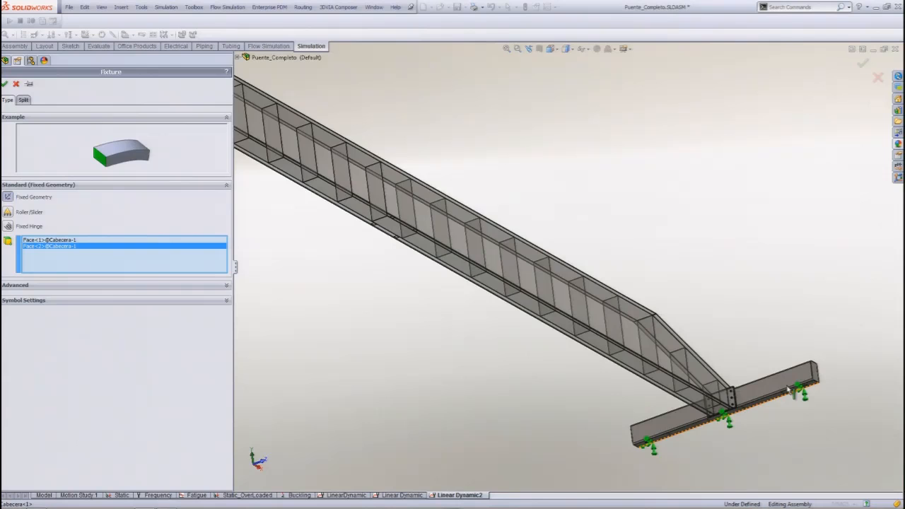
{"action": "scroll", "coordinate": [701, 295], "scroll_direction": "down", "scroll_amount": 6}
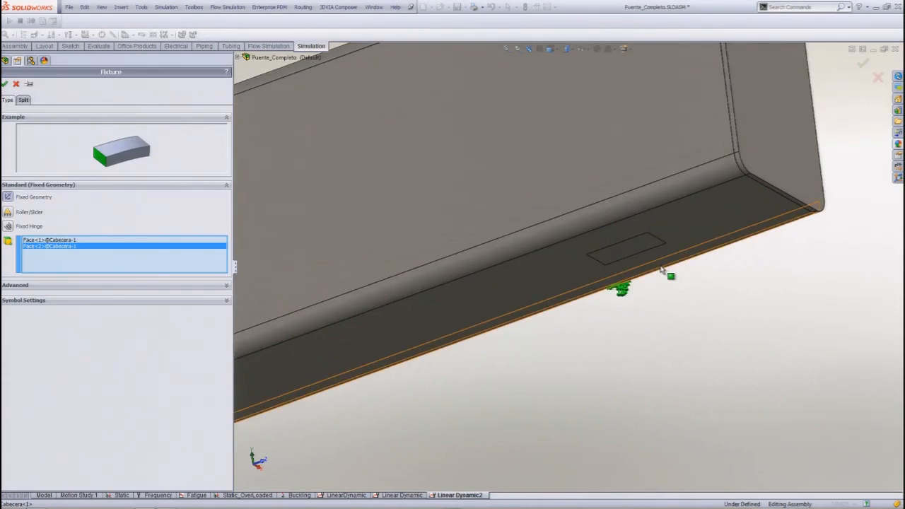
{"action": "left_click", "coordinate": [624, 244]}
{"action": "scroll", "coordinate": [599, 303], "scroll_direction": "up", "scroll_amount": 8}
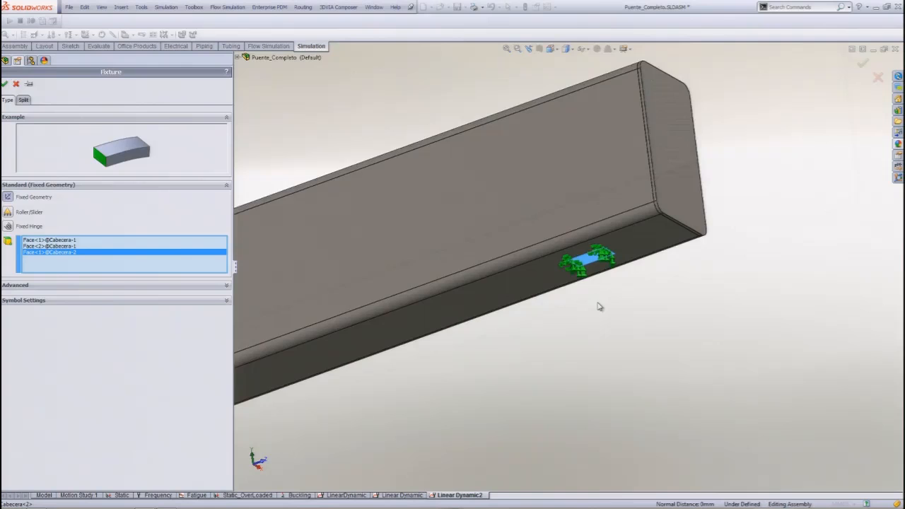
{"action": "scroll", "coordinate": [347, 368], "scroll_direction": "down", "scroll_amount": 10}
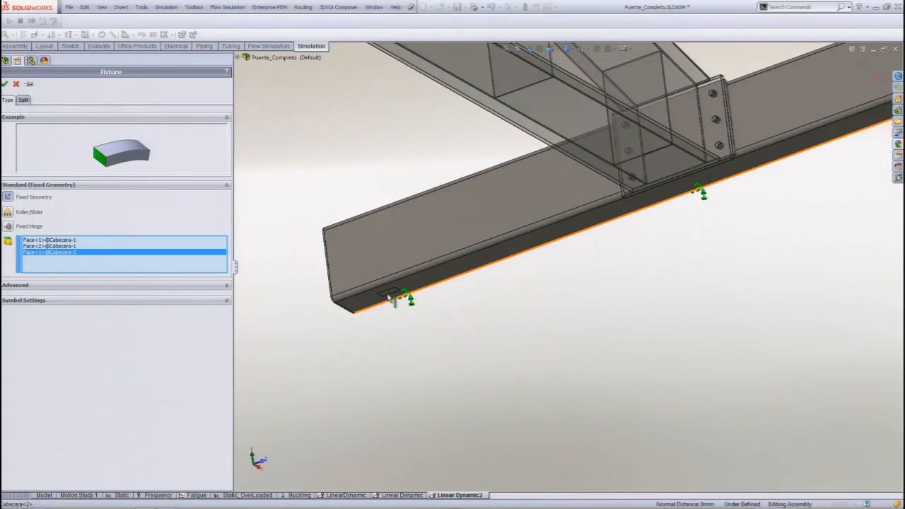
{"action": "scroll", "coordinate": [422, 292], "scroll_direction": "down", "scroll_amount": 5}
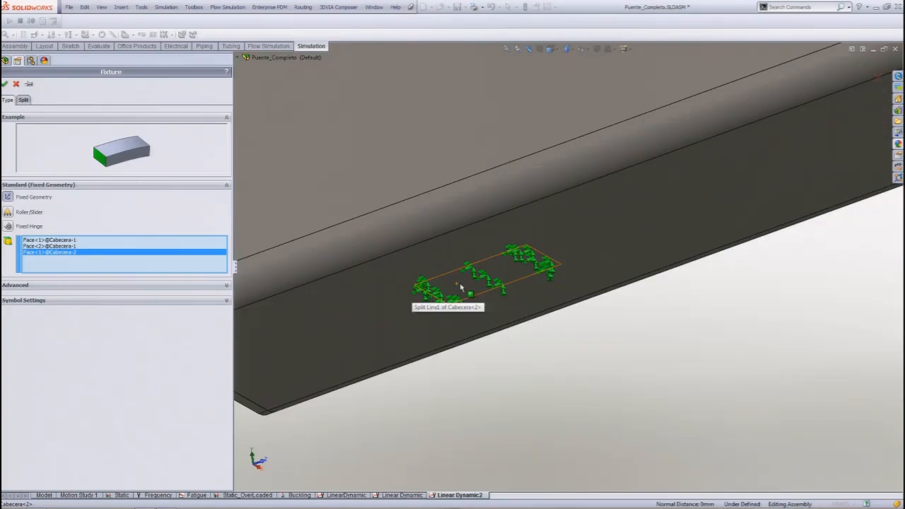
{"action": "left_click", "coordinate": [459, 283]}
{"action": "left_click", "coordinate": [5, 83]}
{"action": "key", "text": "f"}
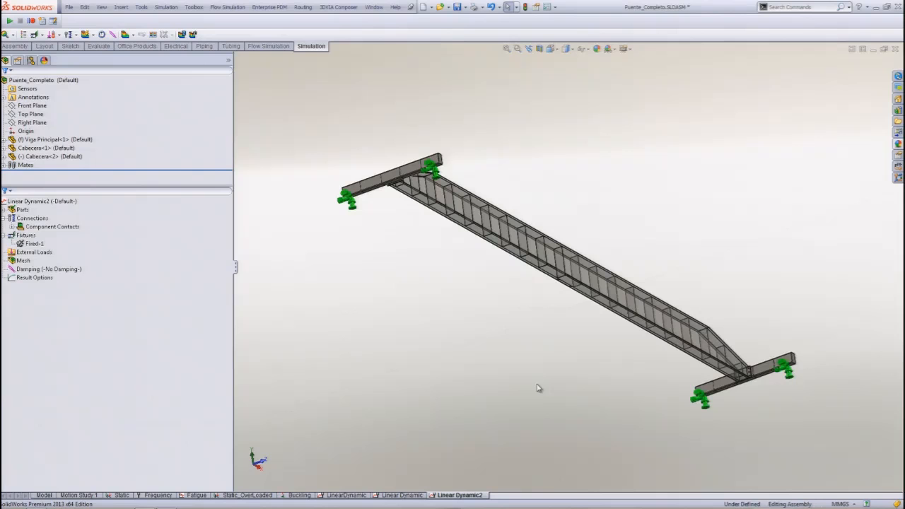
Start a normal force on the two small rectangular faces along the near edge of the main girder's bottom flange.
{"action": "middle_click_drag", "start_coordinate": [420, 252], "coordinate": [398, 394]}
{"action": "left_click", "coordinate": [517, 49]}
{"action": "left_click_drag", "start_coordinate": [512, 231], "coordinate": [639, 328]}
{"action": "left_click", "coordinate": [42, 252]}
{"action": "right_click", "coordinate": [44, 251]}
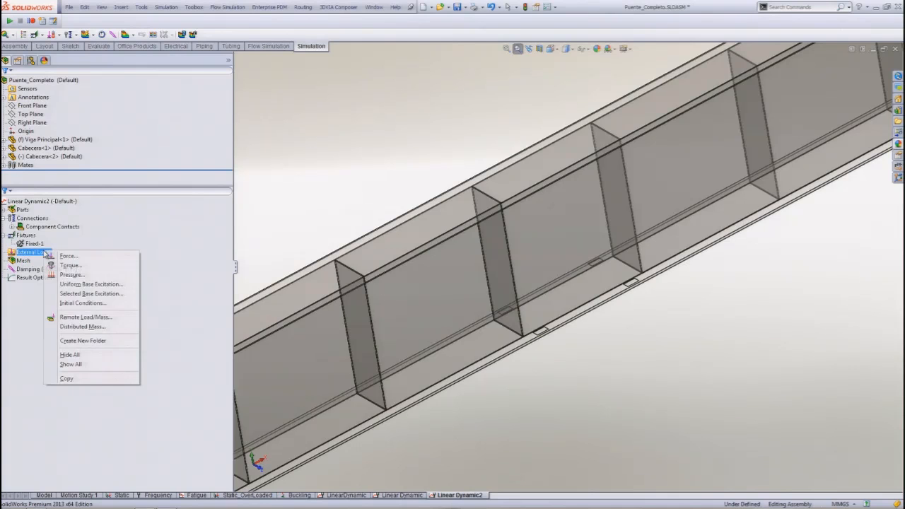
{"action": "left_click", "coordinate": [55, 260]}
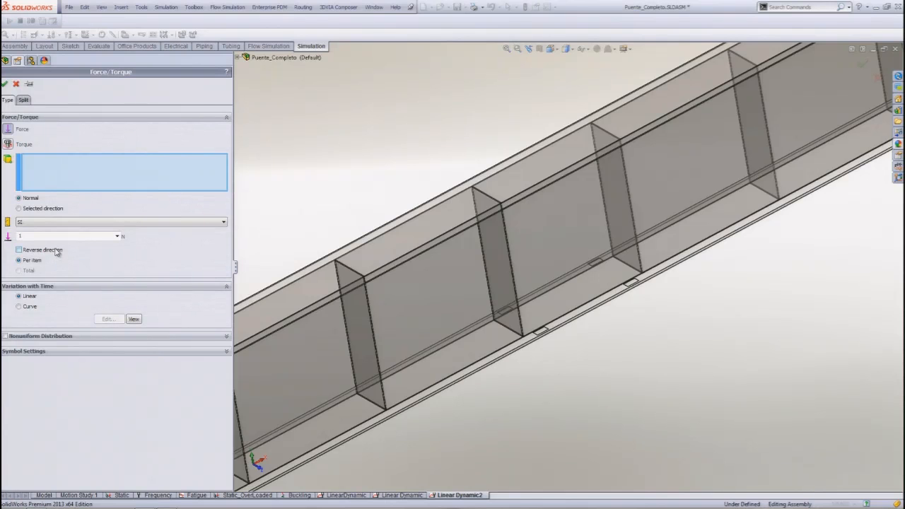
{"action": "scroll", "coordinate": [541, 332], "scroll_direction": "down", "scroll_amount": 2}
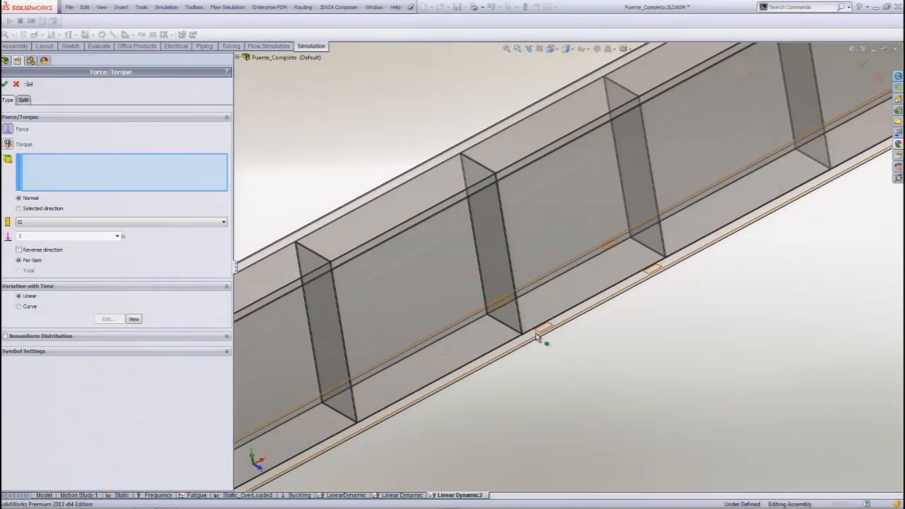
{"action": "scroll", "coordinate": [556, 329], "scroll_direction": "down", "scroll_amount": 2}
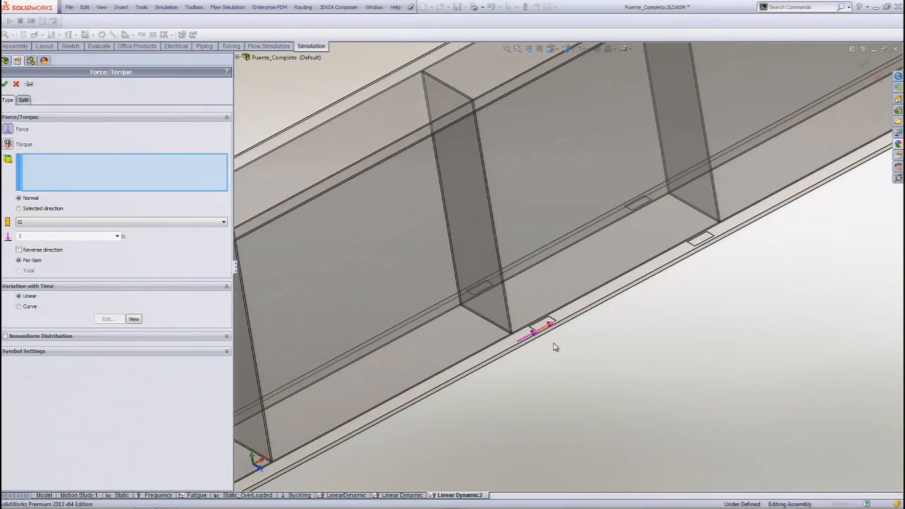
{"action": "left_click", "coordinate": [534, 306]}
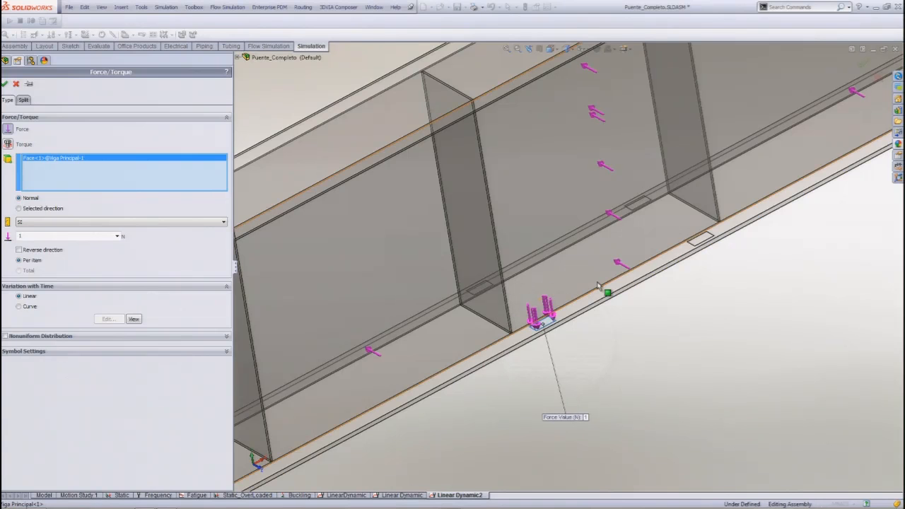
{"action": "left_click", "coordinate": [704, 242]}
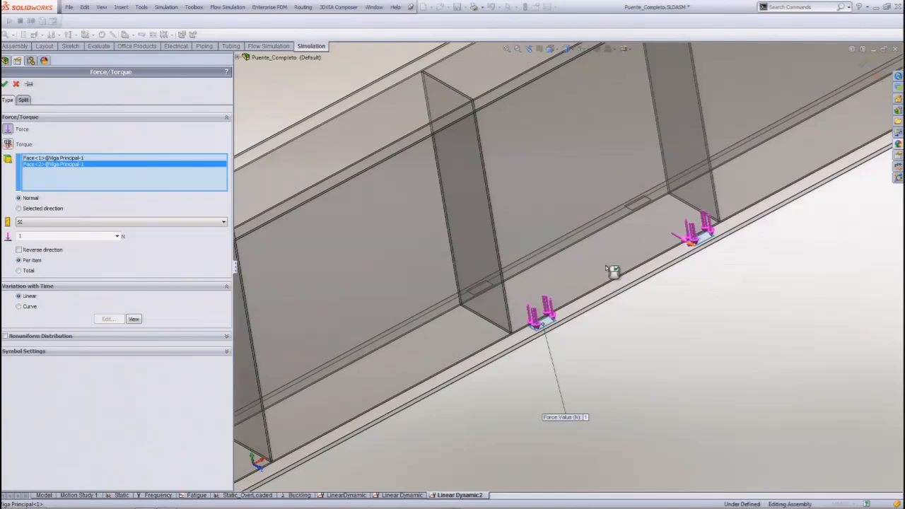
Add the two small rectangular faces along the opposite edge of the main girder's bottom flange to the force.
{"action": "middle_click_drag", "start_coordinate": [518, 256], "coordinate": [607, 310]}
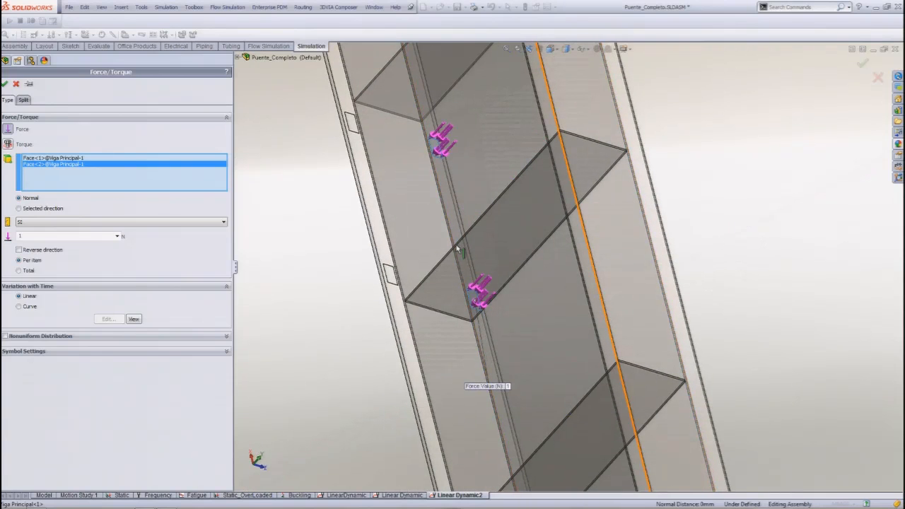
{"action": "key", "text": "g"}
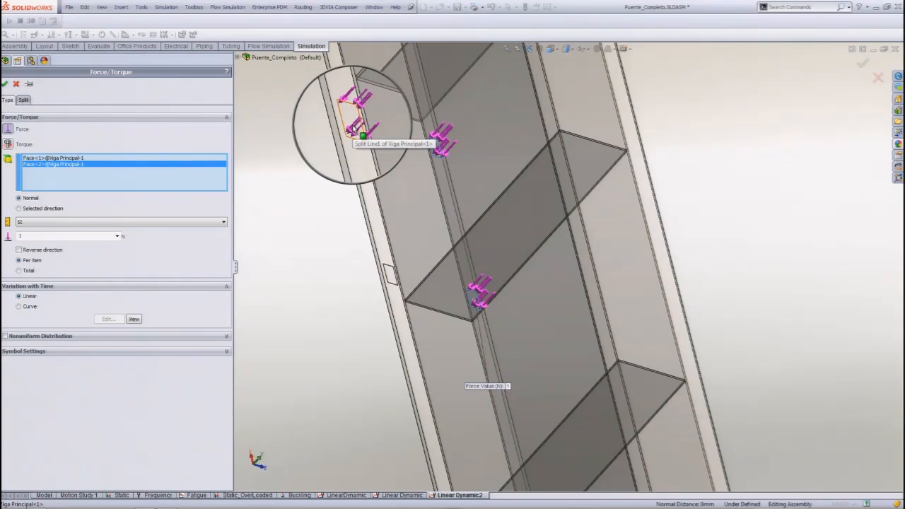
{"action": "left_click", "coordinate": [354, 129]}
{"action": "key", "text": "g"}
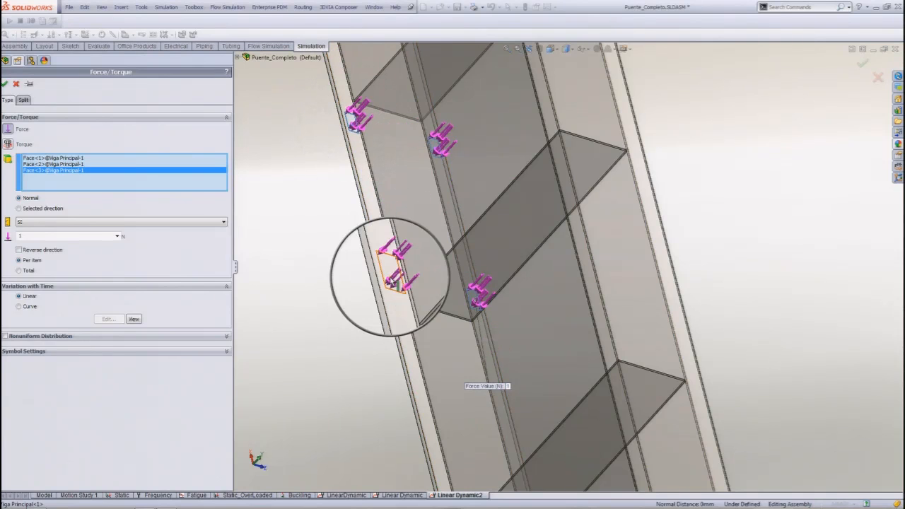
{"action": "left_click", "coordinate": [398, 283]}
Set the force to Metric (G) units with a value of 6000 kgf, applied as the total over all faces.
{"action": "left_click", "coordinate": [123, 224]}
{"action": "left_click", "coordinate": [116, 238]}
{"action": "left_click", "coordinate": [79, 236]}
{"action": "type", "text": "6000"}
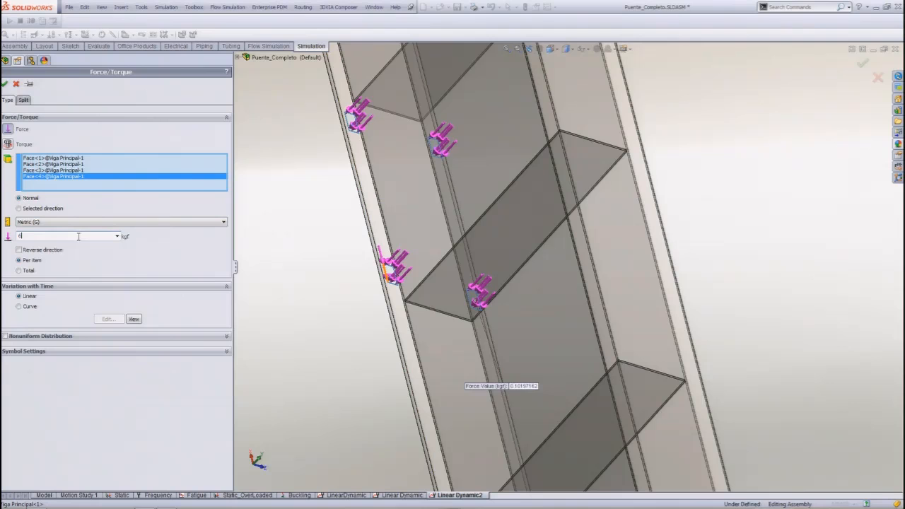
{"action": "left_click", "coordinate": [28, 271]}
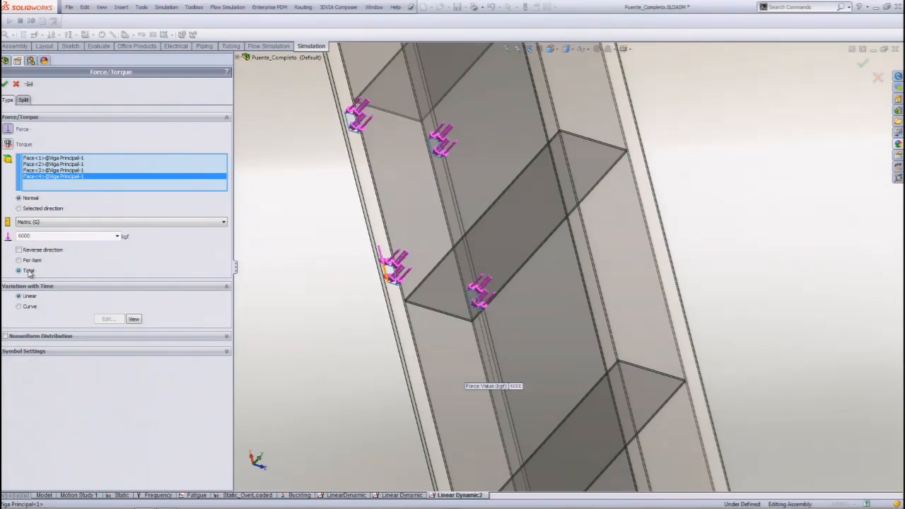
Make the force vary with time by a curve and set the curve's second point to 0.1 s with a factor of 0.
{"action": "left_click", "coordinate": [19, 306]}
{"action": "left_click", "coordinate": [110, 322]}
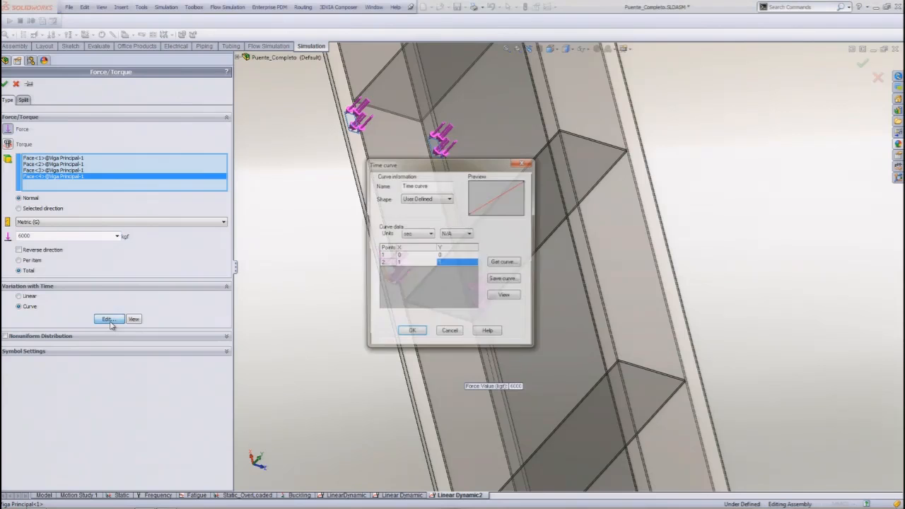
{"action": "left_click", "coordinate": [406, 263]}
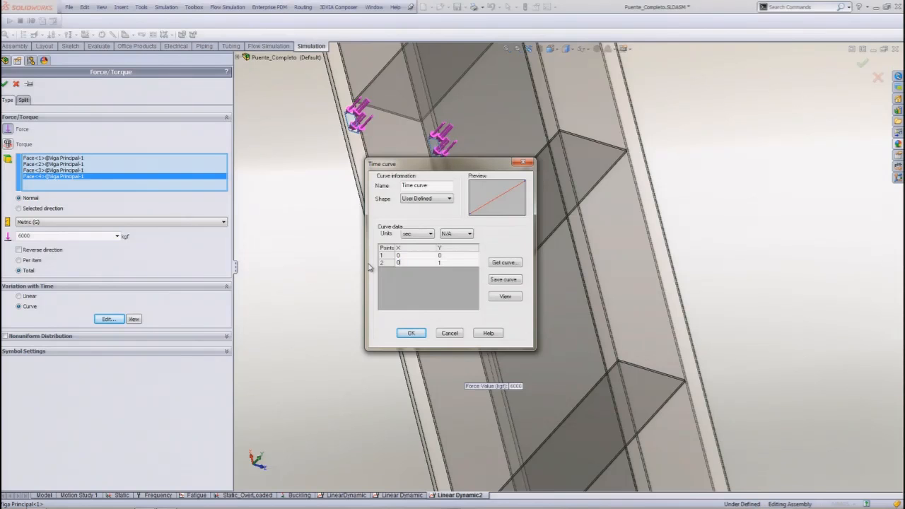
{"action": "left_click", "coordinate": [446, 264]}
Add time curve points at 0.16 s and 1 s, both with a factor of 1, and accept the curve.
{"action": "left_click", "coordinate": [392, 269]}
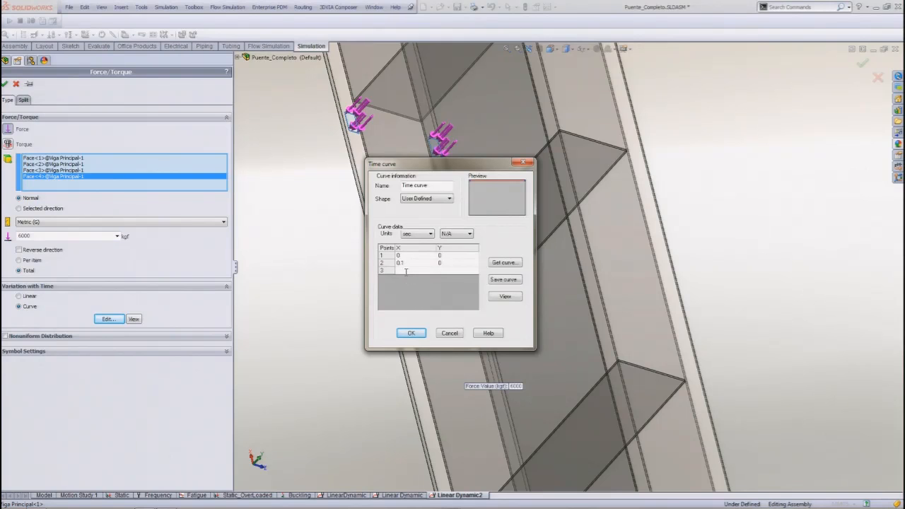
{"action": "type", "text": "0.16"}
{"action": "left_click", "coordinate": [439, 271]}
{"action": "type", "text": "1"}
{"action": "left_click", "coordinate": [389, 276]}
{"action": "type", "text": "1"}
{"action": "left_click", "coordinate": [439, 277]}
{"action": "type", "text": "1"}
{"action": "left_click", "coordinate": [416, 276]}
{"action": "left_click", "coordinate": [418, 334]}
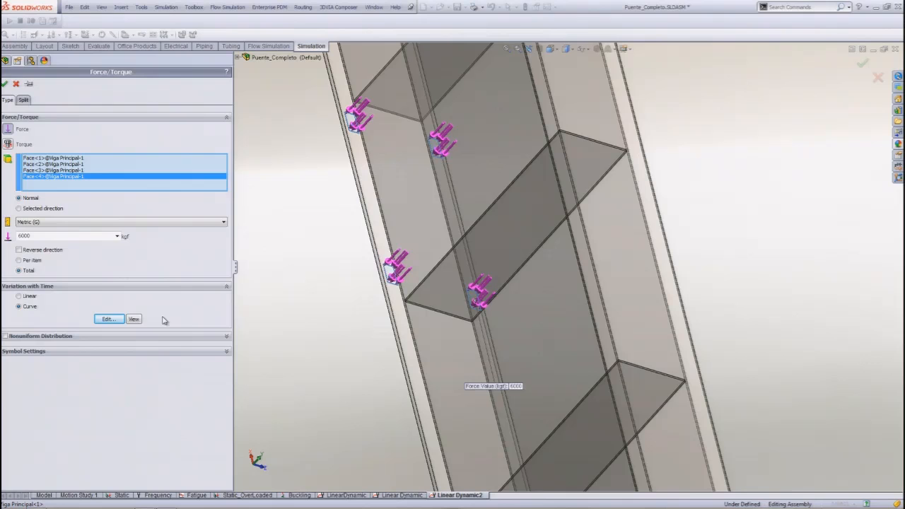
Check the force's time curve in an enlarged graph, close the graph and confirm the force.
{"action": "left_click", "coordinate": [134, 319]}
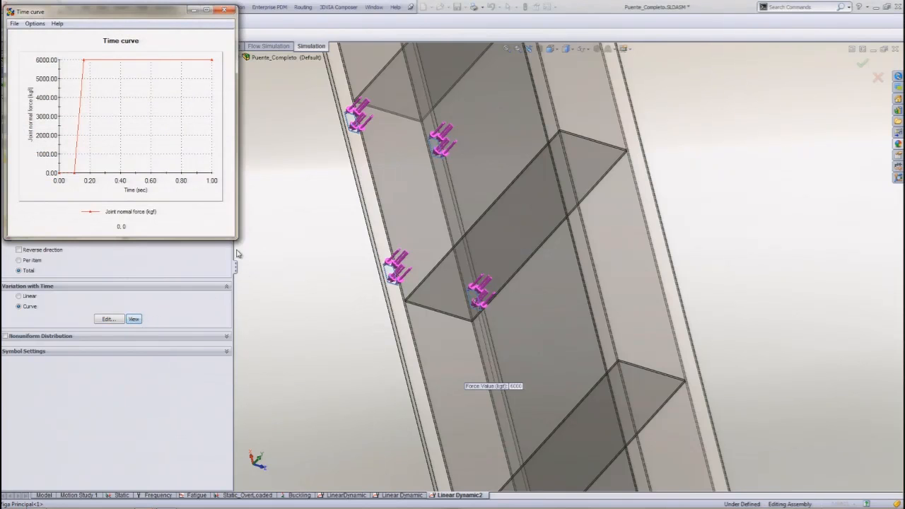
{"action": "left_click_drag", "start_coordinate": [236, 241], "coordinate": [489, 411]}
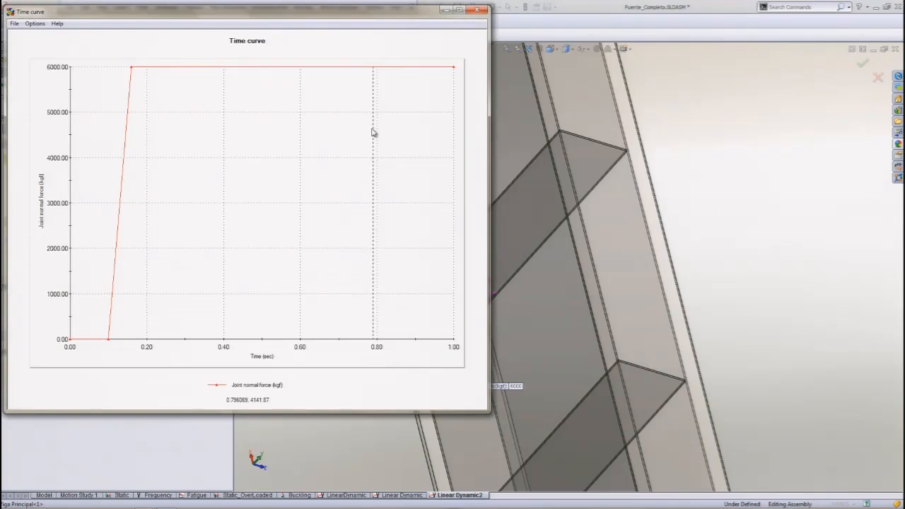
{"action": "left_click_drag", "start_coordinate": [366, 15], "coordinate": [600, 66]}
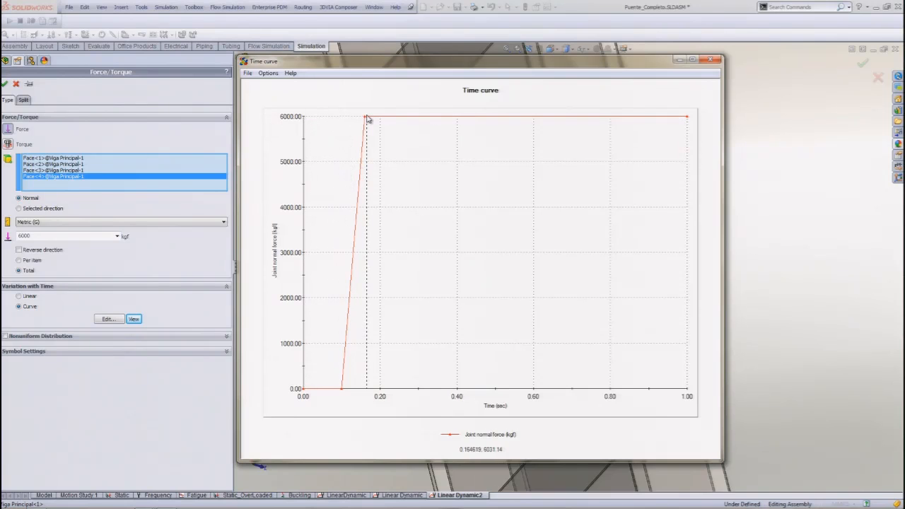
{"action": "left_click", "coordinate": [711, 59]}
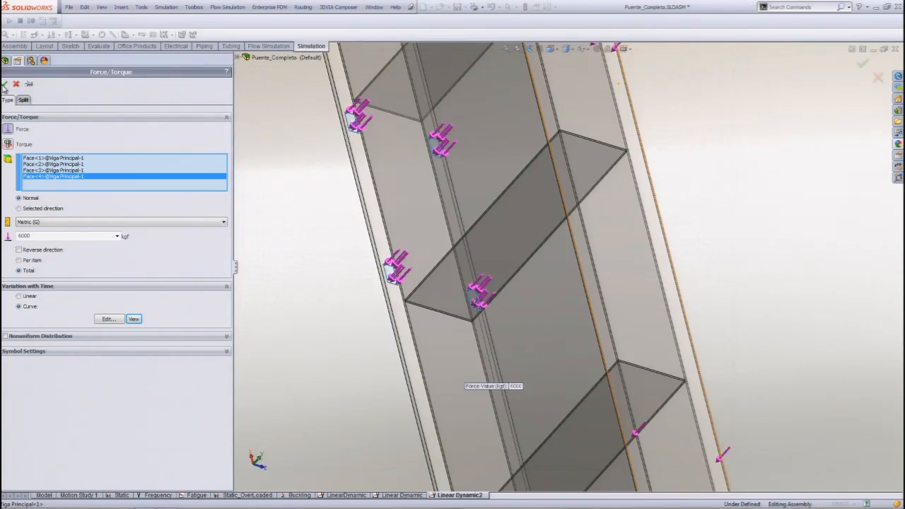
{"action": "key", "text": "Return"}
Define global modal damping with a ratio of 0.02 for modes 1 to 15 and confirm it.
{"action": "right_click", "coordinate": [22, 278]}
{"action": "left_click", "coordinate": [42, 284]}
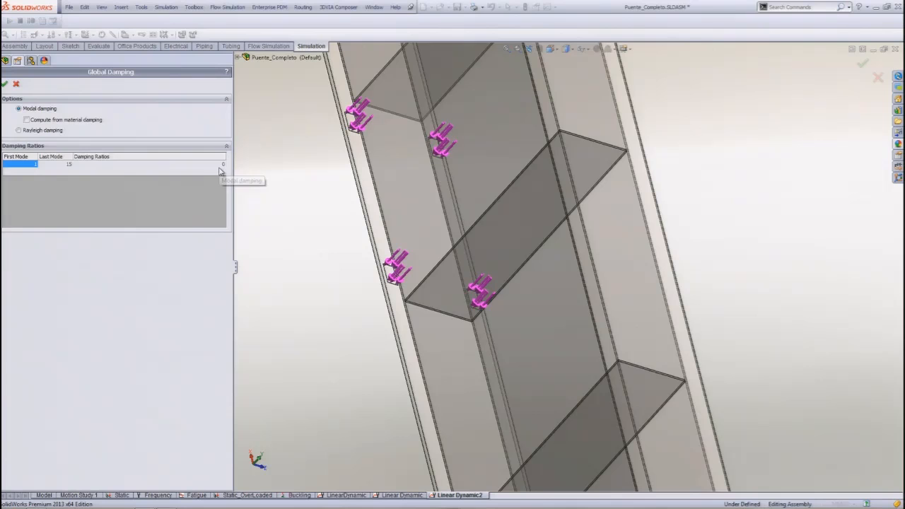
{"action": "double_click", "coordinate": [221, 168]}
{"action": "left_click", "coordinate": [224, 166]}
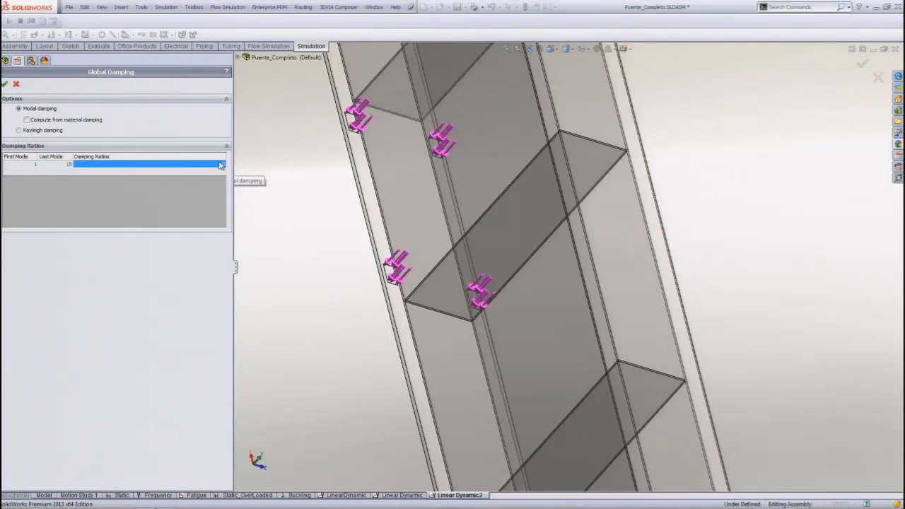
{"action": "double_click", "coordinate": [225, 166]}
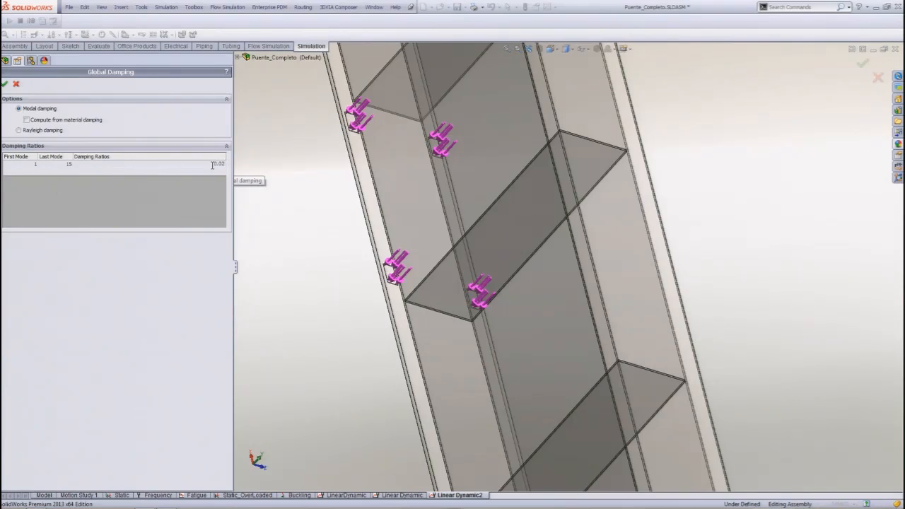
{"action": "left_click", "coordinate": [5, 83]}
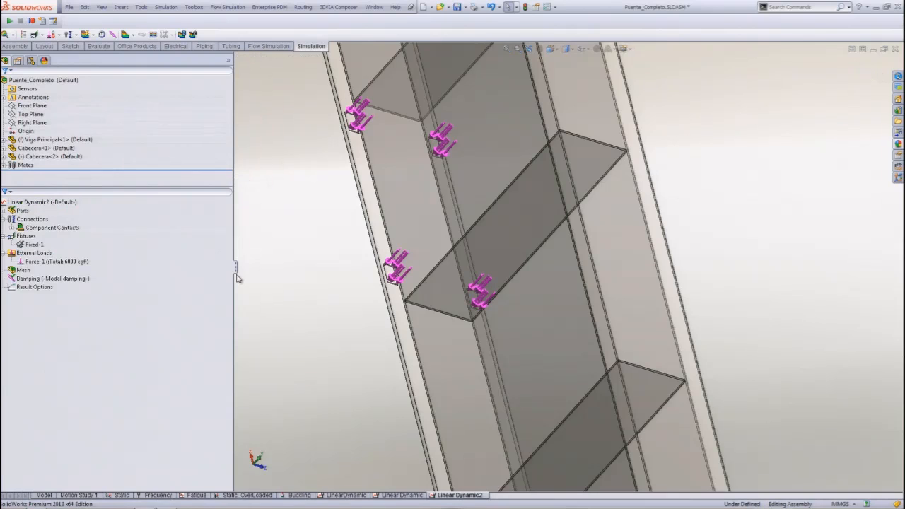
Start a fine curvature based mesh with a maximum element size of 100 mm and a minimum of 20 mm.
{"action": "left_click", "coordinate": [23, 270]}
{"action": "right_click", "coordinate": [26, 273]}
{"action": "left_click", "coordinate": [47, 302]}
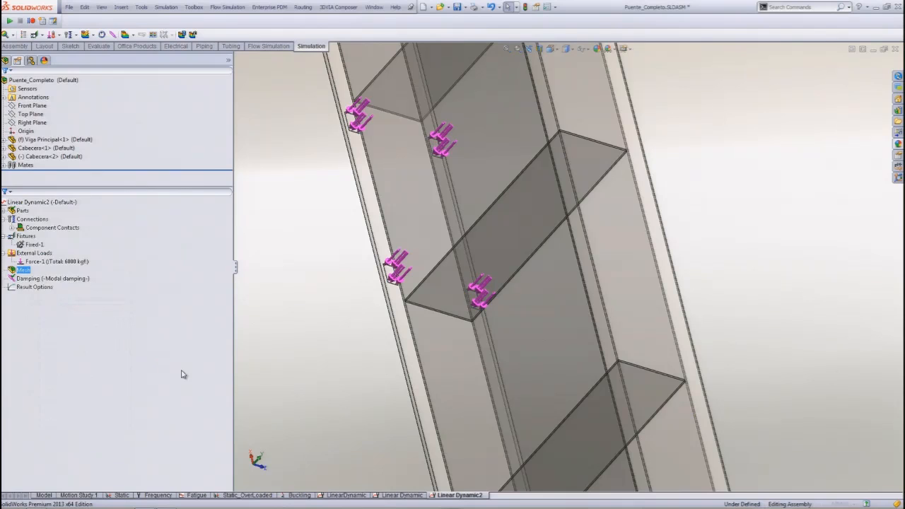
{"action": "left_click_drag", "start_coordinate": [121, 111], "coordinate": [221, 112]}
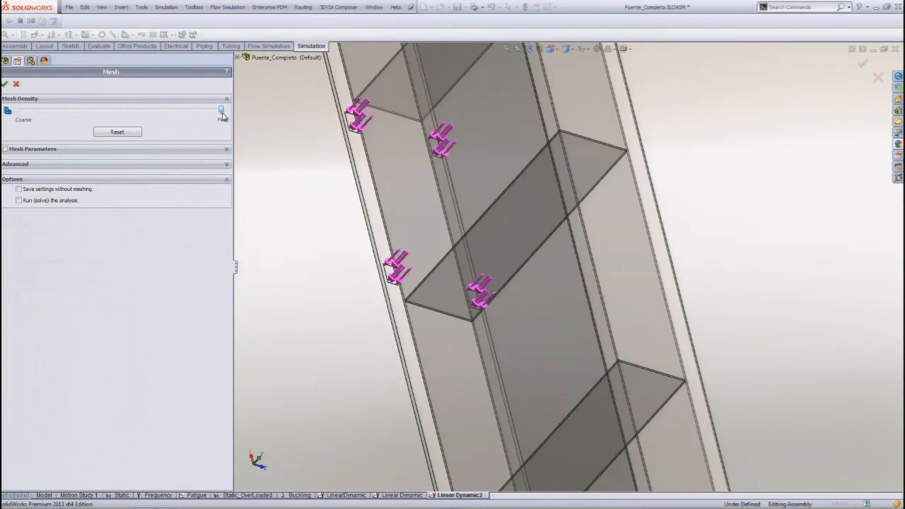
{"action": "left_click", "coordinate": [6, 150]}
{"action": "left_click", "coordinate": [19, 169]}
{"action": "double_click", "coordinate": [61, 197]}
{"action": "type", "text": "100"}
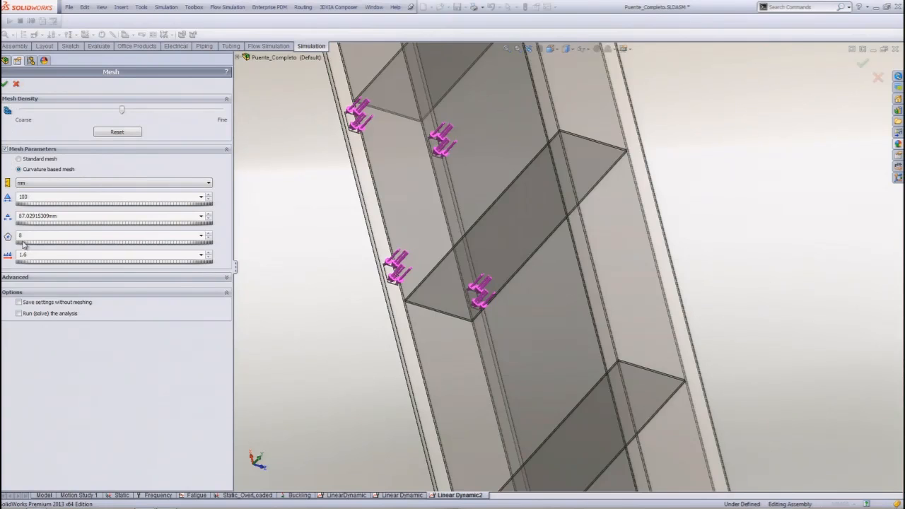
Enable Draft Quality Mesh in the advanced mesh settings and generate the mesh.
{"action": "left_click", "coordinate": [25, 278]}
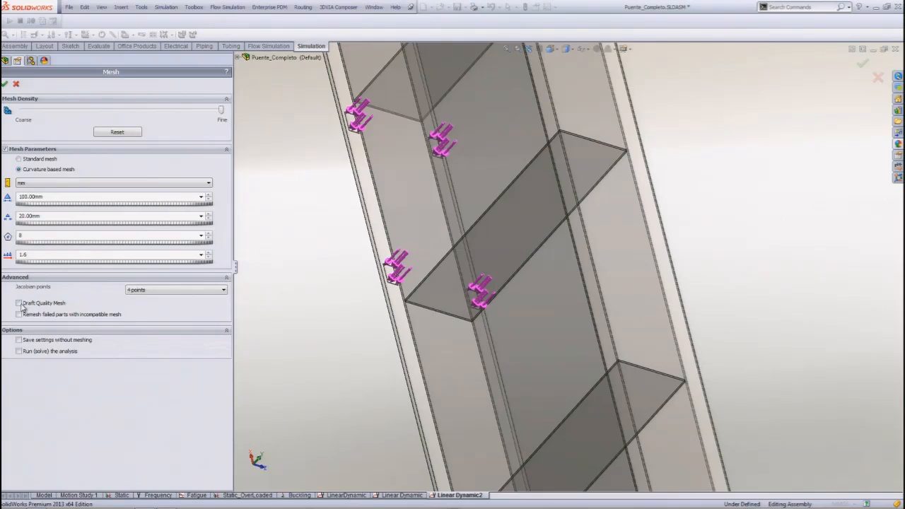
{"action": "left_click", "coordinate": [20, 303]}
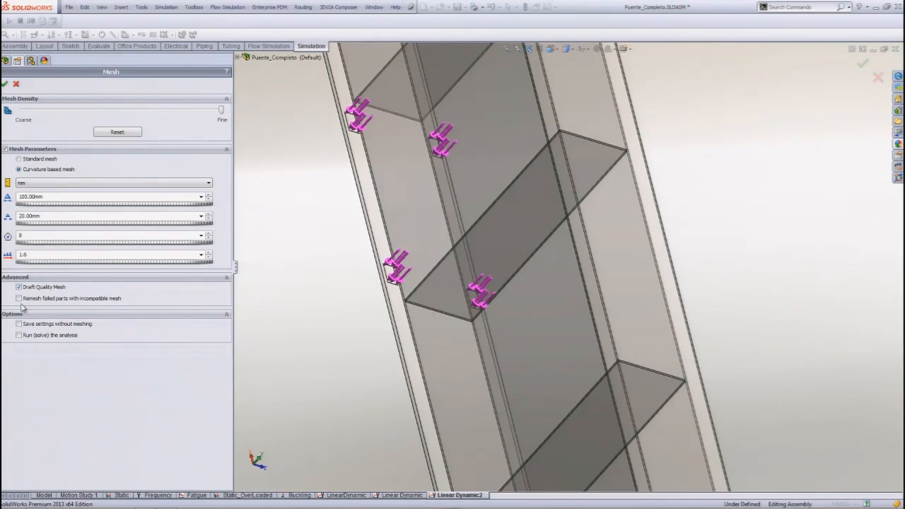
{"action": "left_click", "coordinate": [5, 84]}
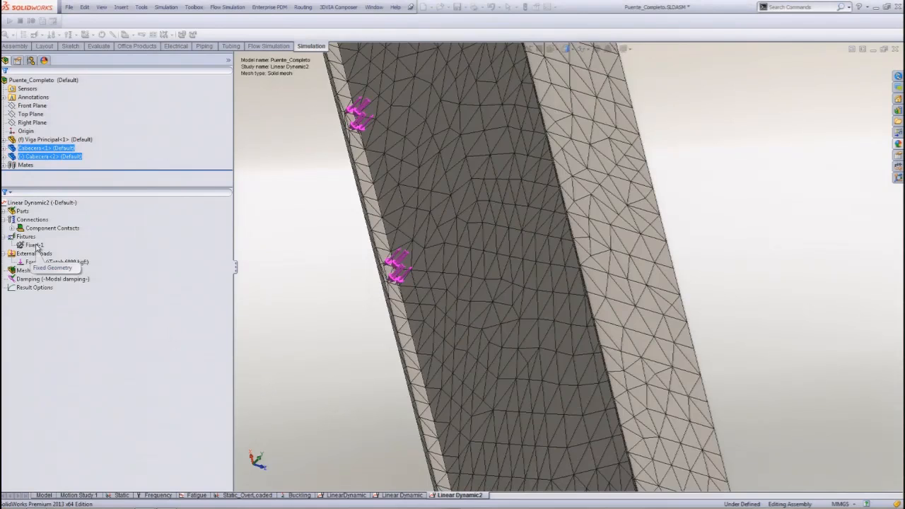
Examine the mesh at the joint between the end beam and the main girder, and return to the full bridge view.
{"action": "middle_click_drag", "start_coordinate": [561, 327], "coordinate": [377, 324]}
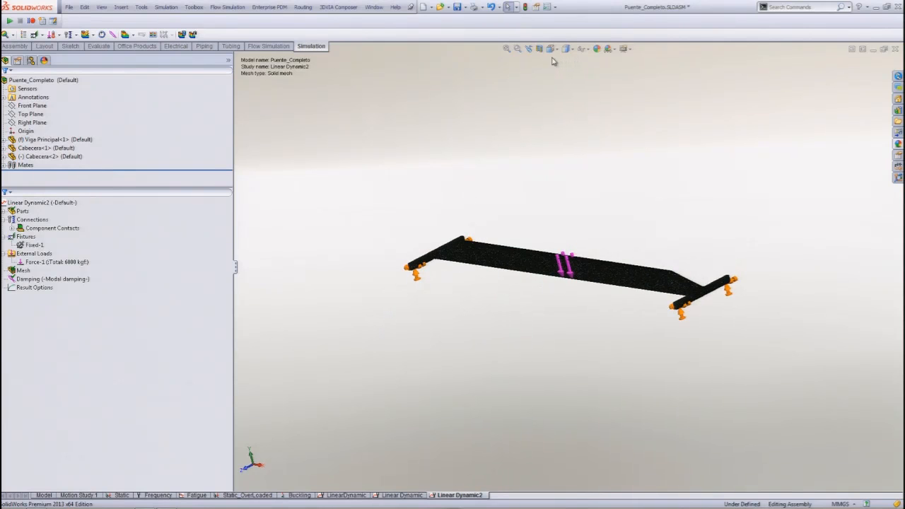
{"action": "left_click", "coordinate": [517, 48]}
{"action": "left_click_drag", "start_coordinate": [417, 227], "coordinate": [464, 276]}
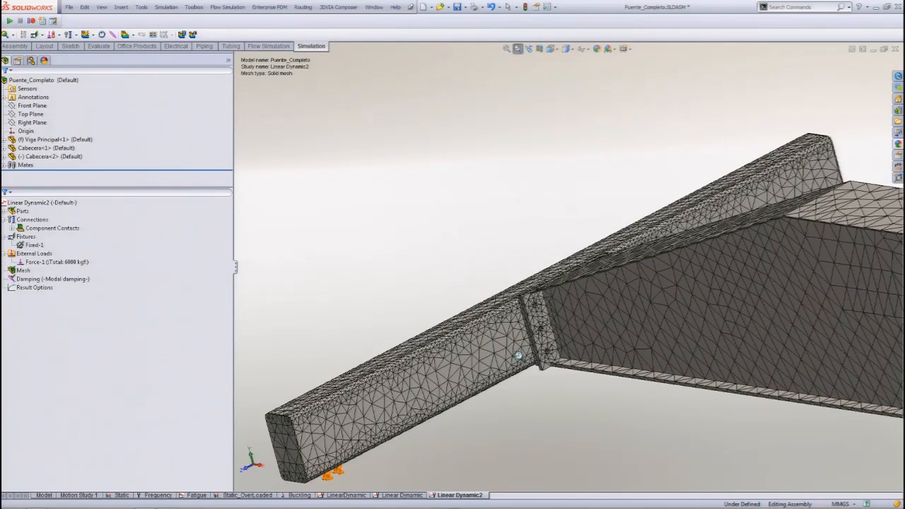
{"action": "scroll", "coordinate": [531, 340], "scroll_direction": "down", "scroll_amount": 3}
{"action": "middle_click_drag", "start_coordinate": [511, 315], "coordinate": [521, 290]}
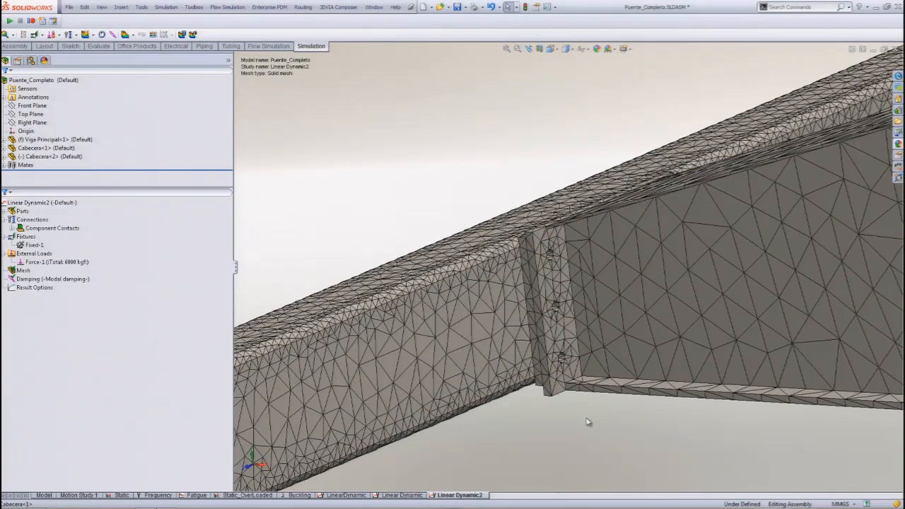
{"action": "key", "text": "f"}
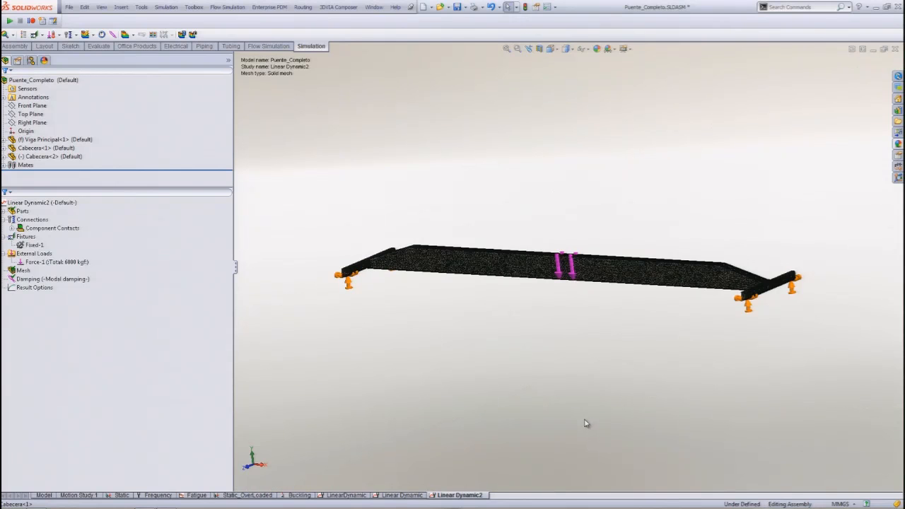
Bring up the available commands for the Linear Dynamic2 study.
{"action": "left_click", "coordinate": [11, 204]}
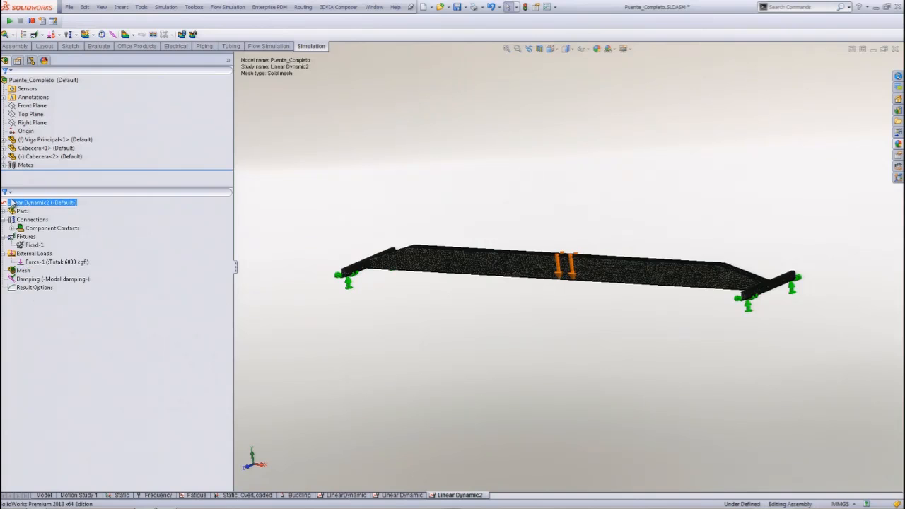
{"action": "right_click", "coordinate": [11, 203]}
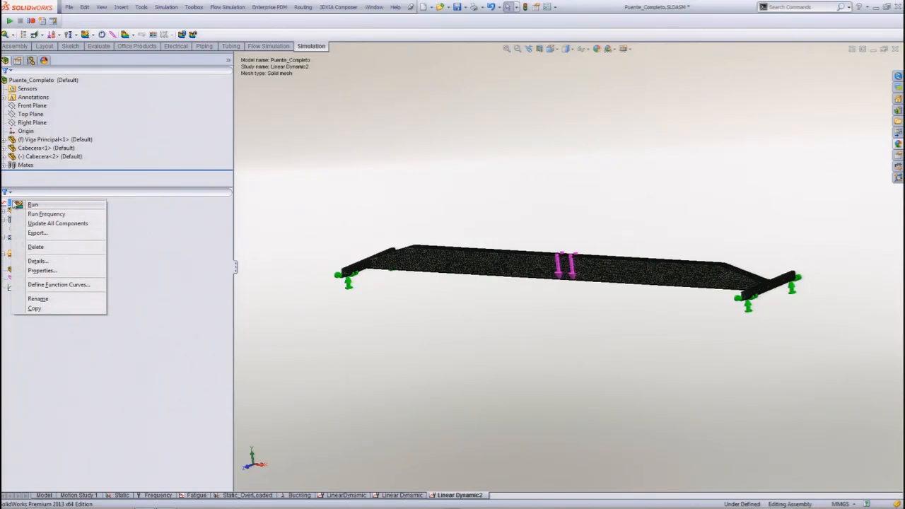
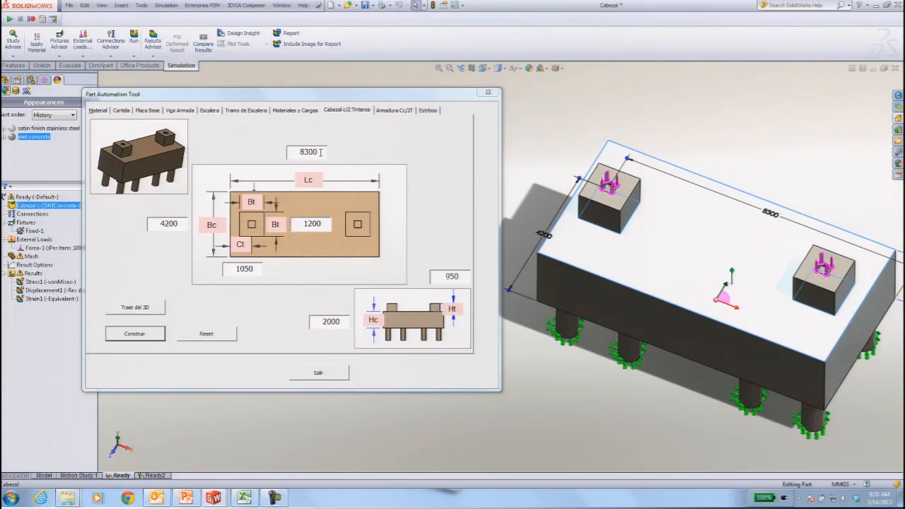
Set the pile cap's length Lc to 7300 and width Bc to 3200, and rebuild the 3D model with these dimensions.
{"action": "left_click_drag", "start_coordinate": [320, 152], "coordinate": [281, 152]}
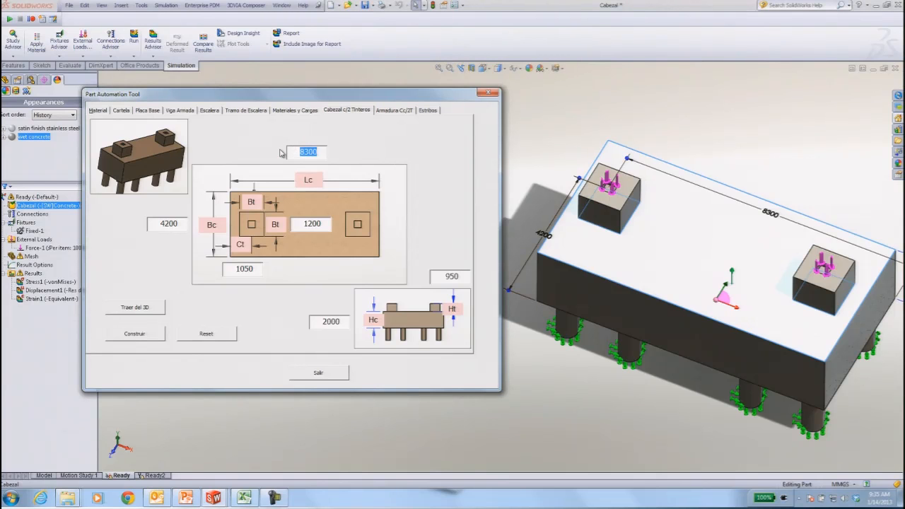
{"action": "type", "text": "7"}
{"action": "left_click_drag", "start_coordinate": [178, 223], "coordinate": [141, 224]}
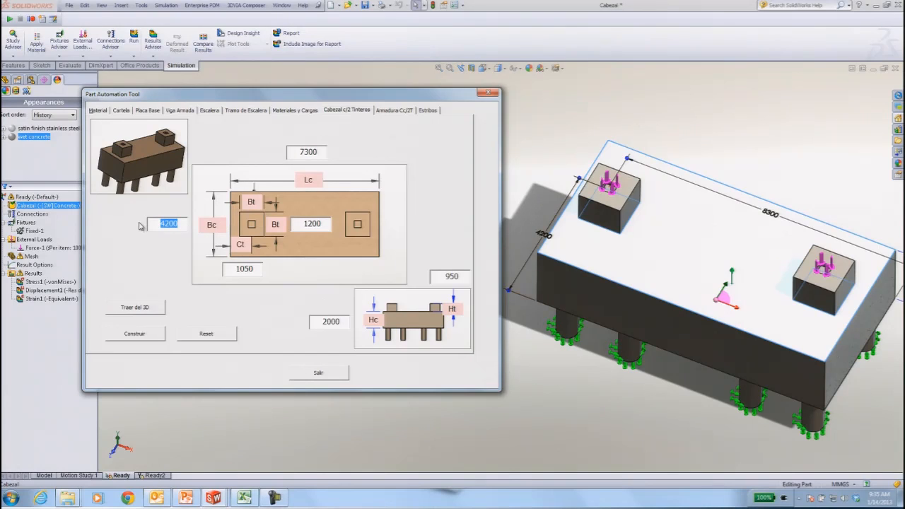
{"action": "type", "text": "3200"}
{"action": "left_click", "coordinate": [137, 337]}
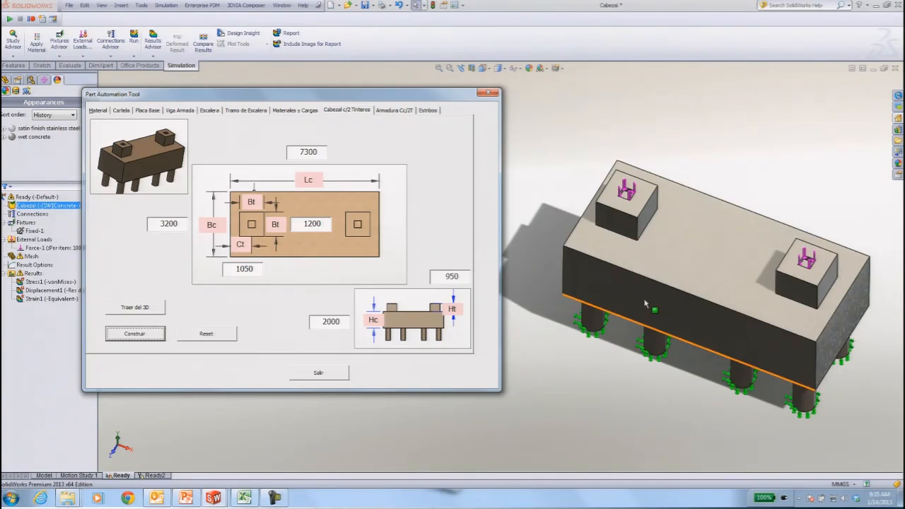
{"action": "middle_click_drag", "start_coordinate": [616, 397], "coordinate": [751, 261]}
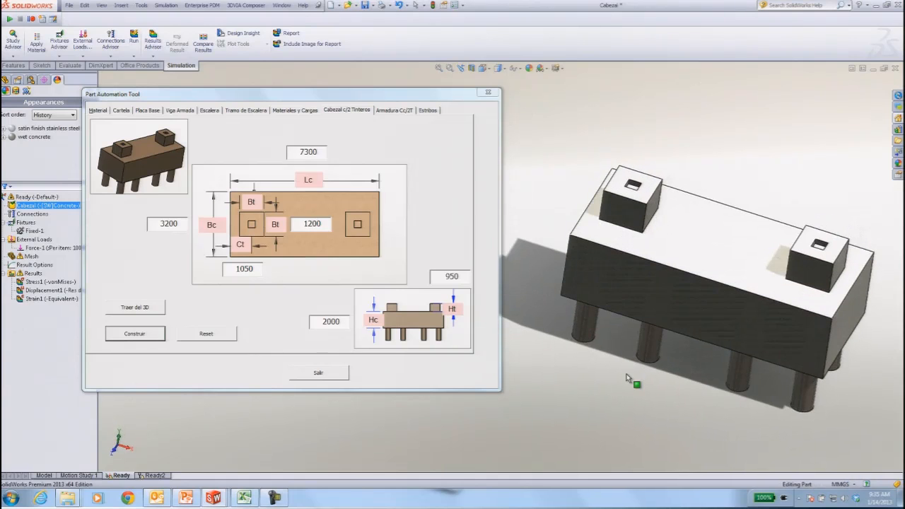
{"action": "left_click", "coordinate": [750, 261]}
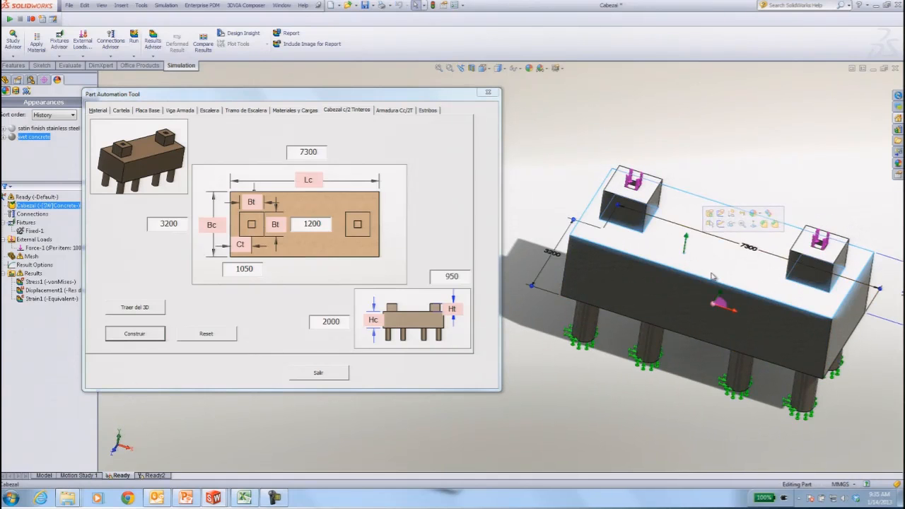
{"action": "middle_click_drag", "start_coordinate": [652, 276], "coordinate": [644, 282]}
{"action": "left_click", "coordinate": [599, 375]}
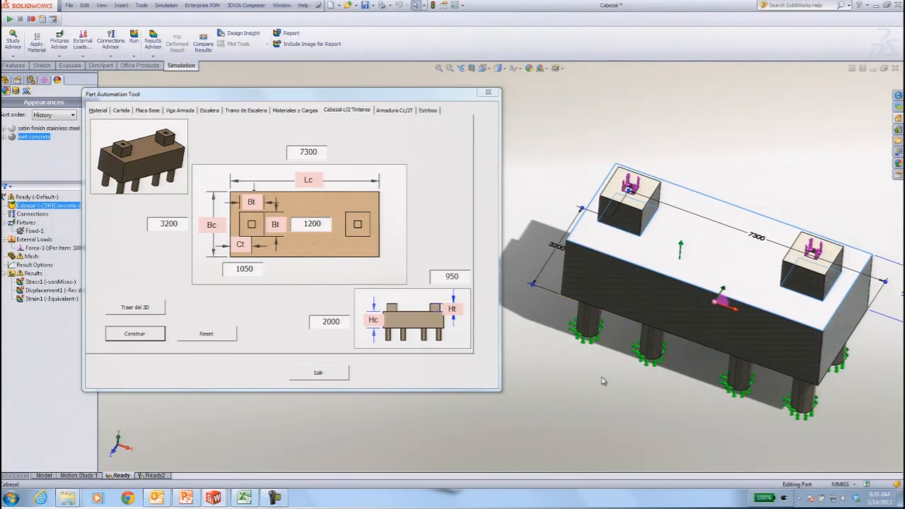
Display the von Mises stress plot of the resized pile cap in the Ready study.
{"action": "left_click", "coordinate": [36, 281]}
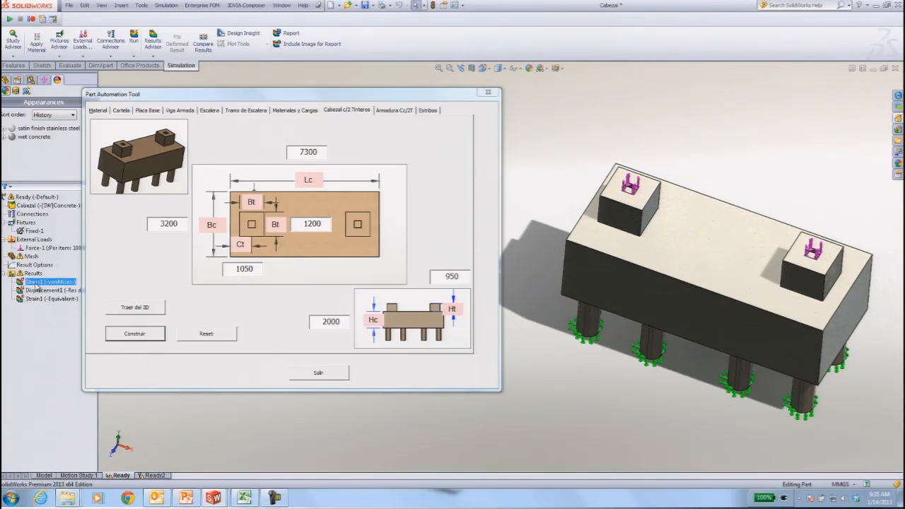
{"action": "double_click", "coordinate": [34, 282]}
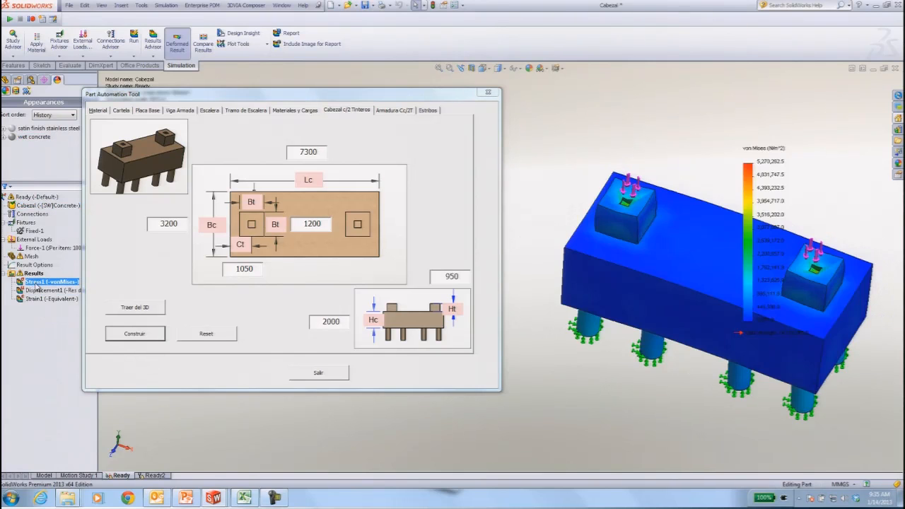
{"action": "scroll", "coordinate": [617, 356], "scroll_direction": "down", "scroll_amount": 4}
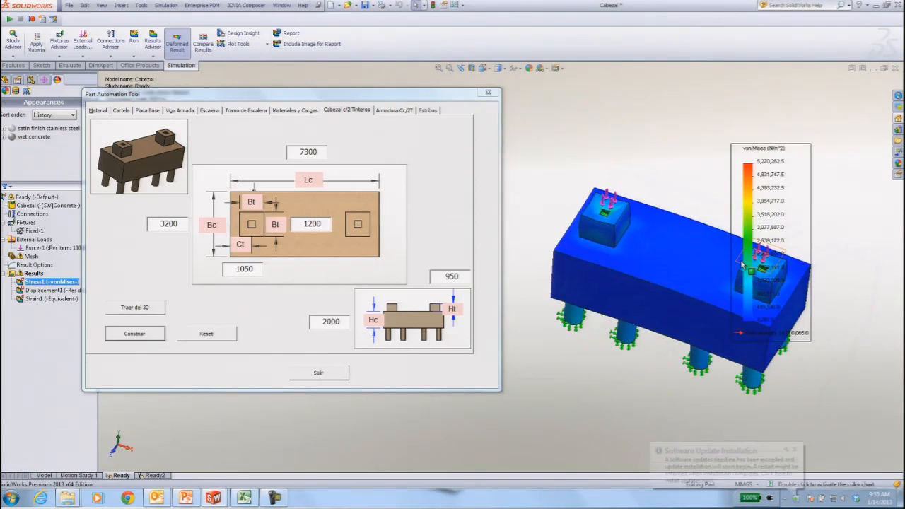
{"action": "mouse_move", "coordinate": [617, 351]}
{"action": "middle_mouse_down"}
{"action": "mouse_move", "coordinate": [609, 336]}
{"action": "mouse_move", "coordinate": [608, 353]}
{"action": "middle_mouse_up"}
Display the resultant displacement plot and inspect the deformed pile cap together with its piles.
{"action": "double_click", "coordinate": [53, 290]}
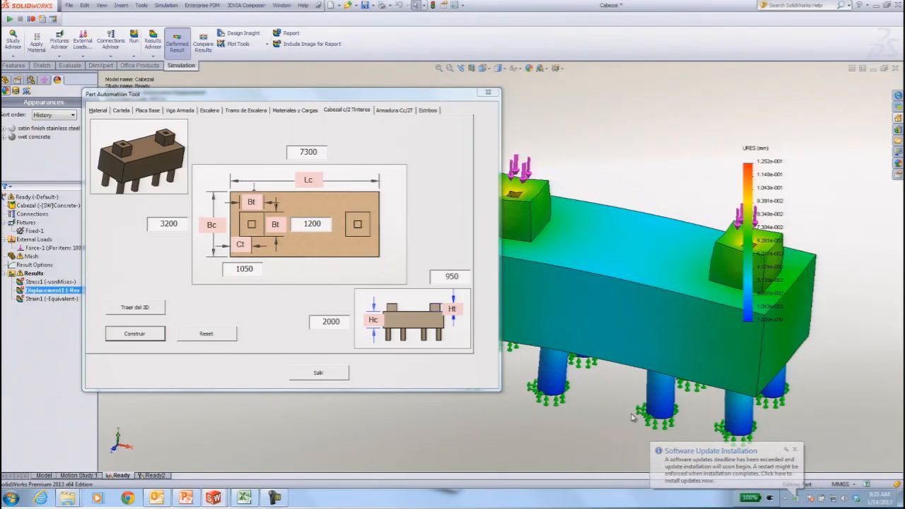
{"action": "scroll", "coordinate": [631, 417], "scroll_direction": "up", "scroll_amount": 2}
{"action": "middle_click_drag", "start_coordinate": [590, 375], "coordinate": [656, 367]}
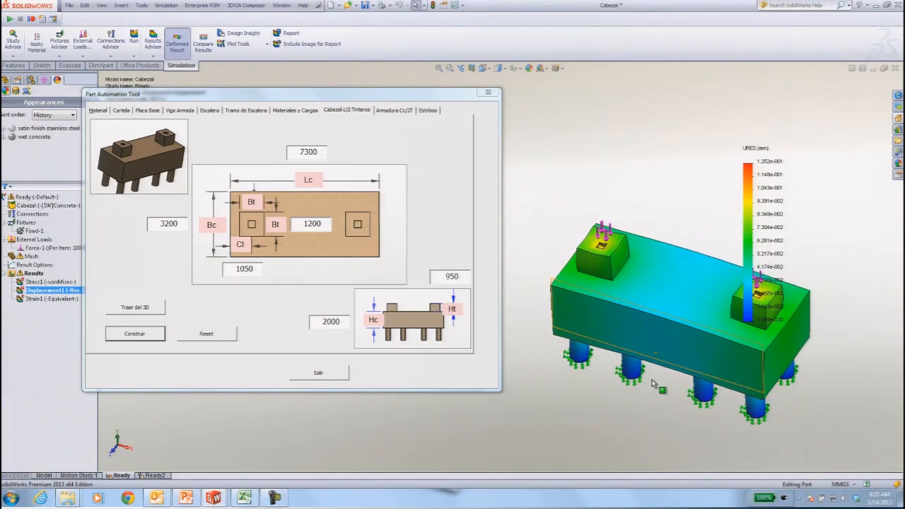
{"action": "scroll", "coordinate": [669, 376], "scroll_direction": "down", "scroll_amount": 1}
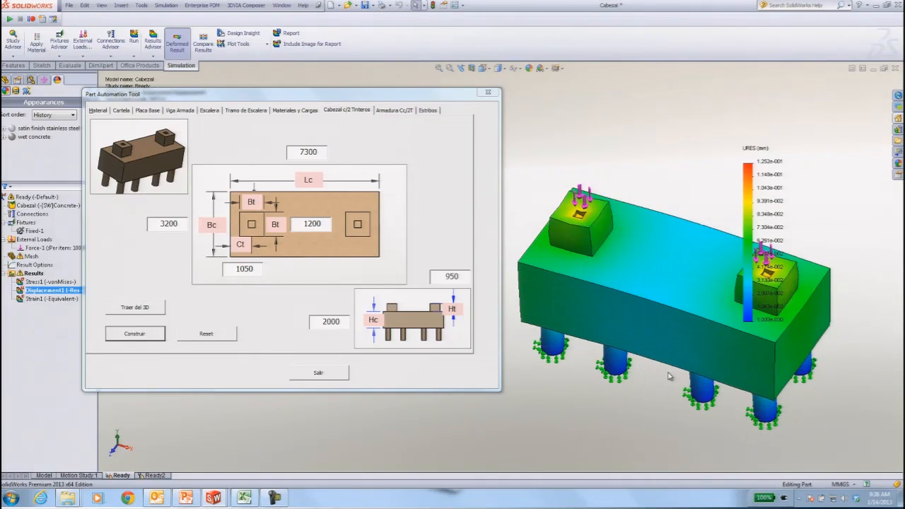
Set the vertical loads to 150 ton on the left pedestal and 200 ton on the right, and transfer the data to Excel.
{"action": "left_click", "coordinate": [304, 111]}
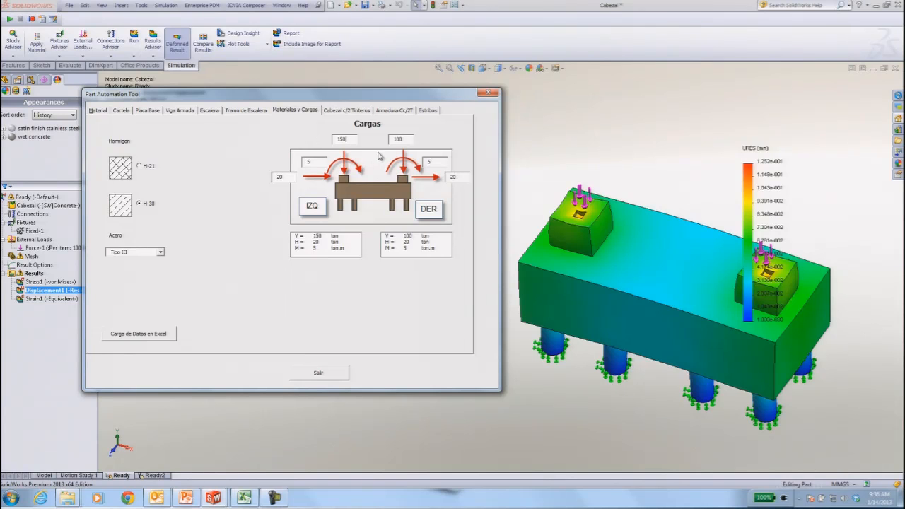
{"action": "left_click_drag", "start_coordinate": [404, 139], "coordinate": [384, 142]}
{"action": "left_click", "coordinate": [138, 333]}
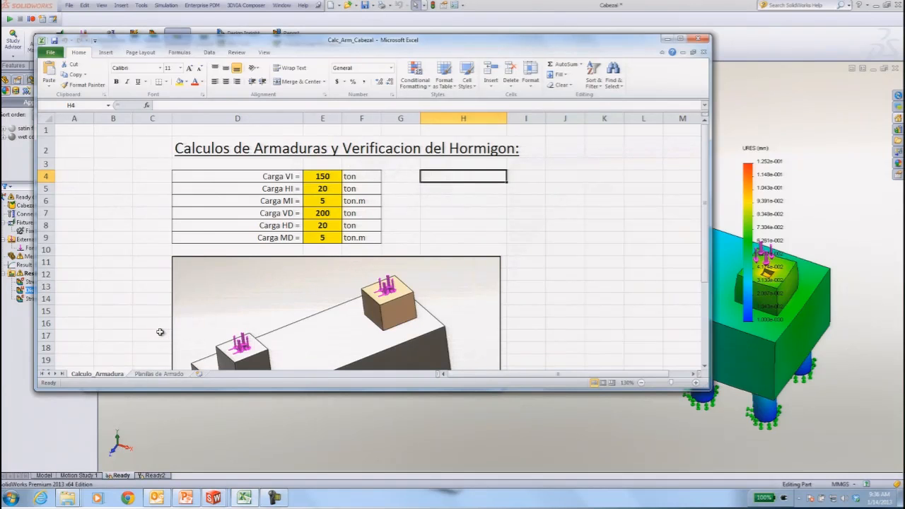
Check the vertical loads and the total bar count in the Calc_Arm_Cabezal workbook, and return to the Part Automation Tool.
{"action": "left_click", "coordinate": [321, 177]}
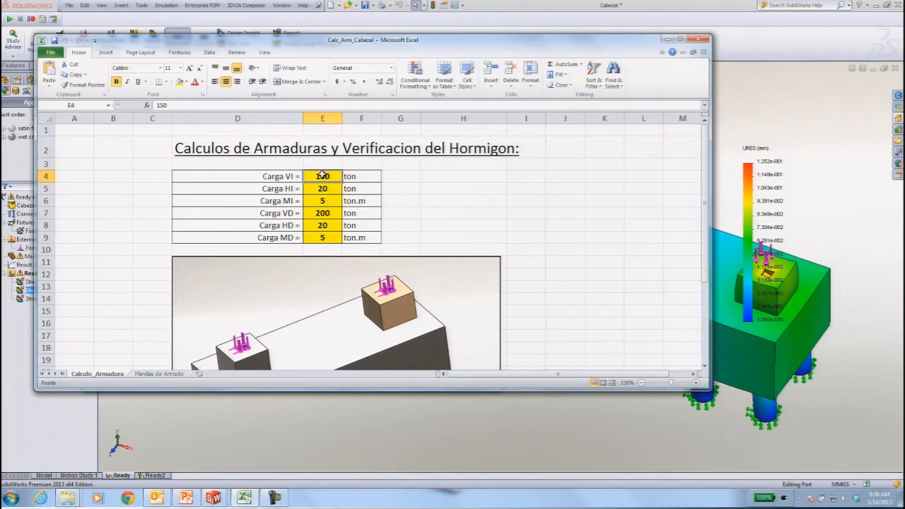
{"action": "left_click", "coordinate": [316, 212]}
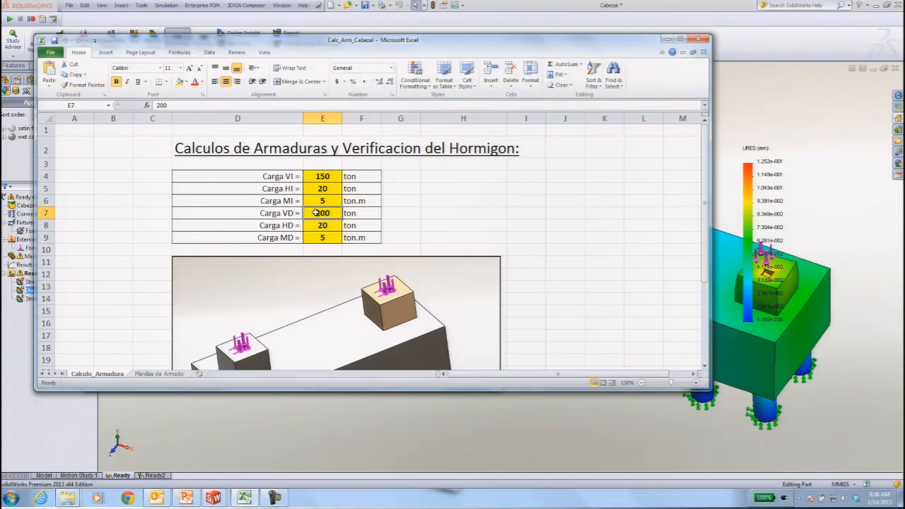
{"action": "left_click", "coordinate": [682, 40]}
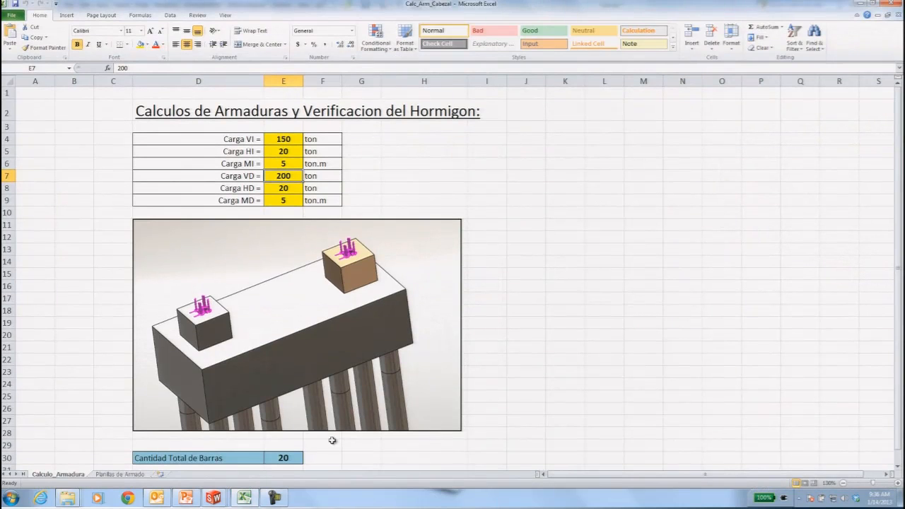
{"action": "left_click", "coordinate": [296, 460]}
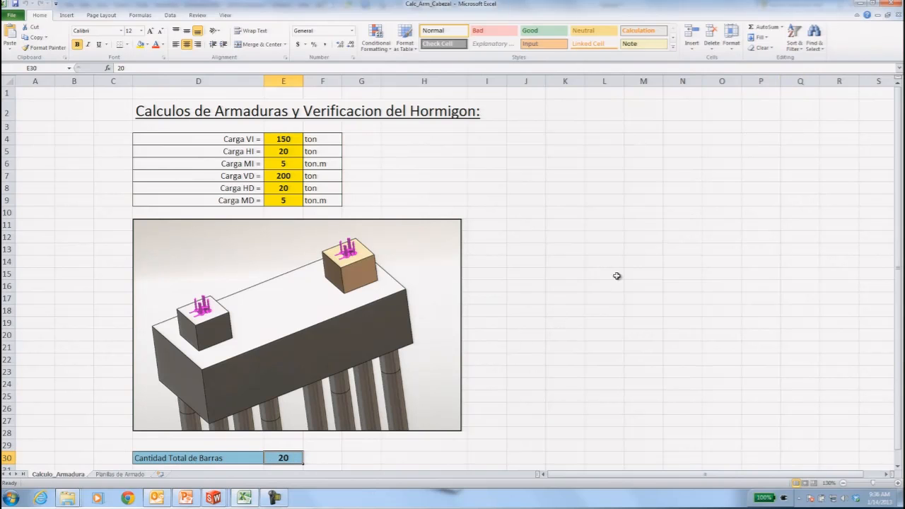
{"action": "left_click", "coordinate": [892, 5]}
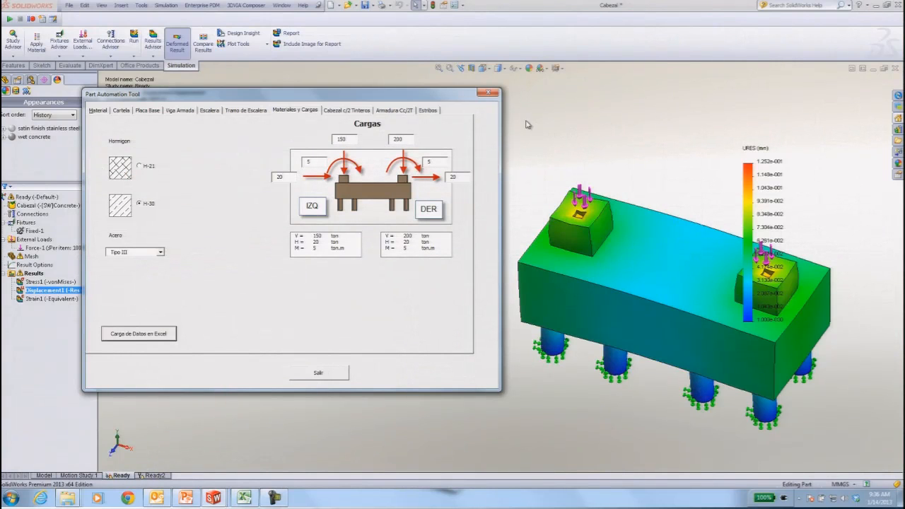
Set the longitudinal reinforcement (Armadura Cc/2T) to 1 layer and insert it into the pile cap.
{"action": "left_click_drag", "start_coordinate": [466, 101], "coordinate": [389, 76]}
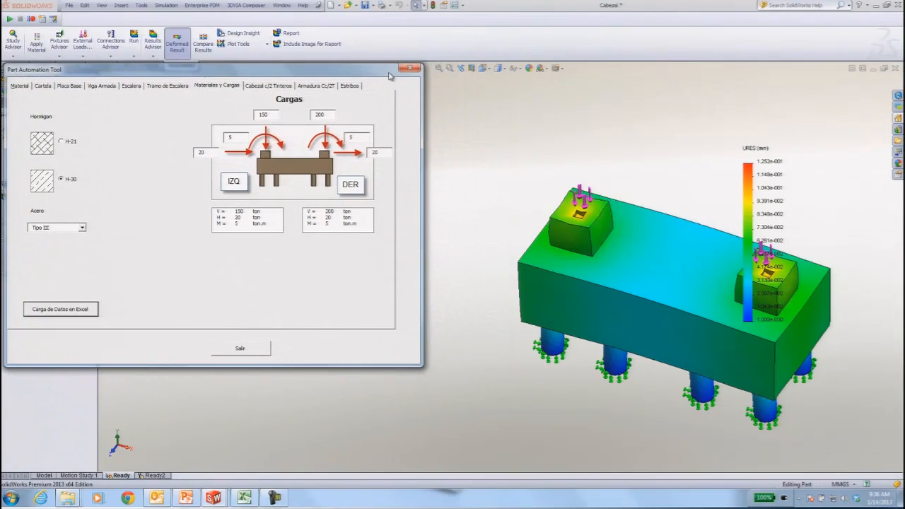
{"action": "left_click", "coordinate": [332, 86]}
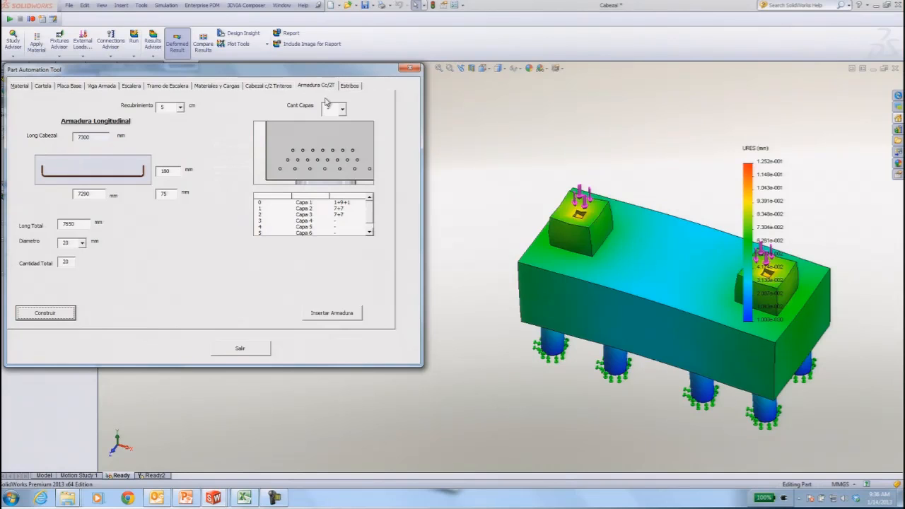
{"action": "double_click", "coordinate": [70, 261]}
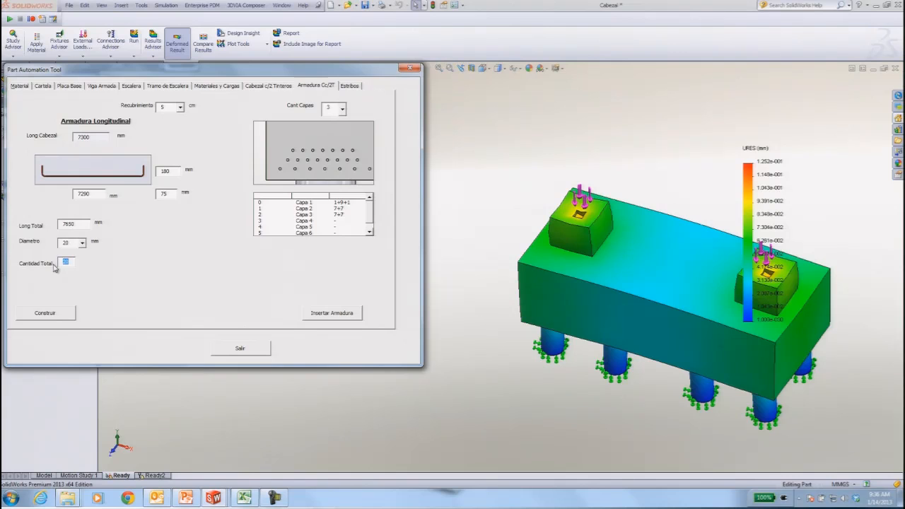
{"action": "left_click", "coordinate": [342, 108]}
{"action": "left_click", "coordinate": [339, 131]}
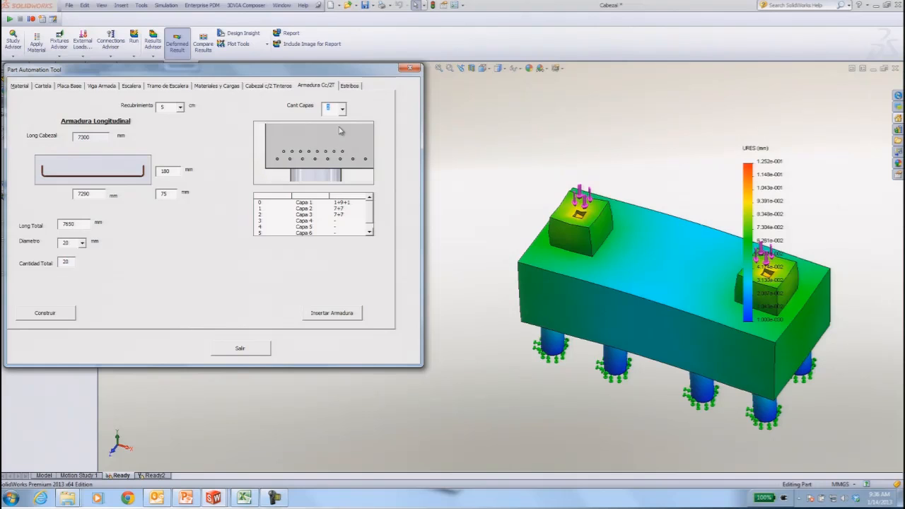
{"action": "left_click", "coordinate": [343, 110]}
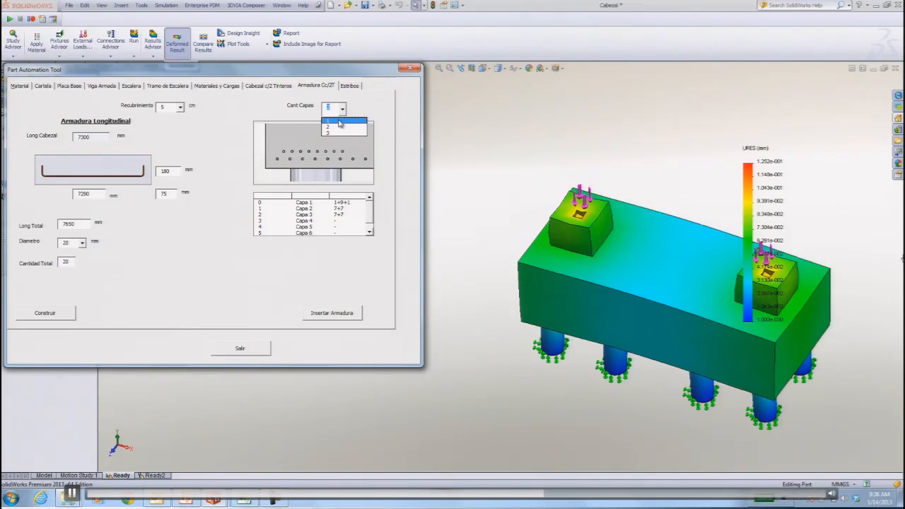
{"action": "left_click", "coordinate": [335, 118]}
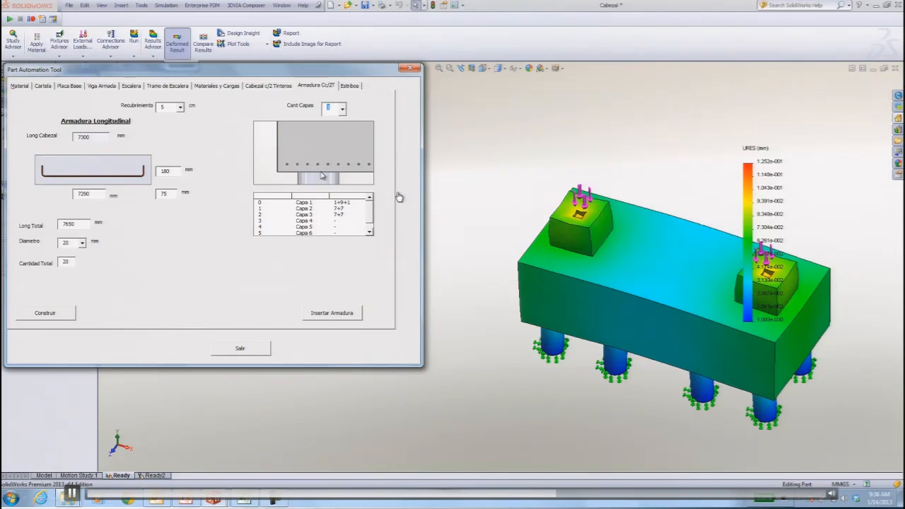
{"action": "left_click", "coordinate": [332, 313]}
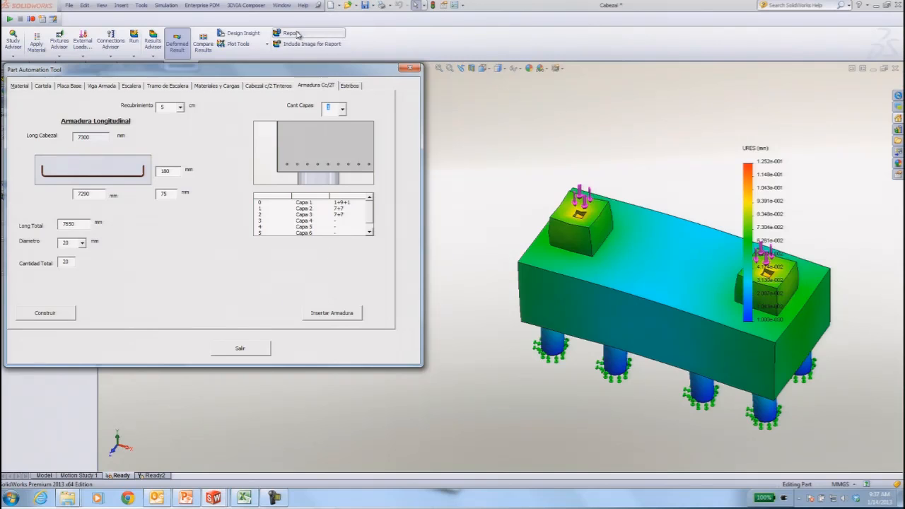
Switch to the CabArm Config assembly and examine the reinforcement cage, up close at the hooked bar ends in the lower corner.
{"action": "left_click", "coordinate": [284, 6]}
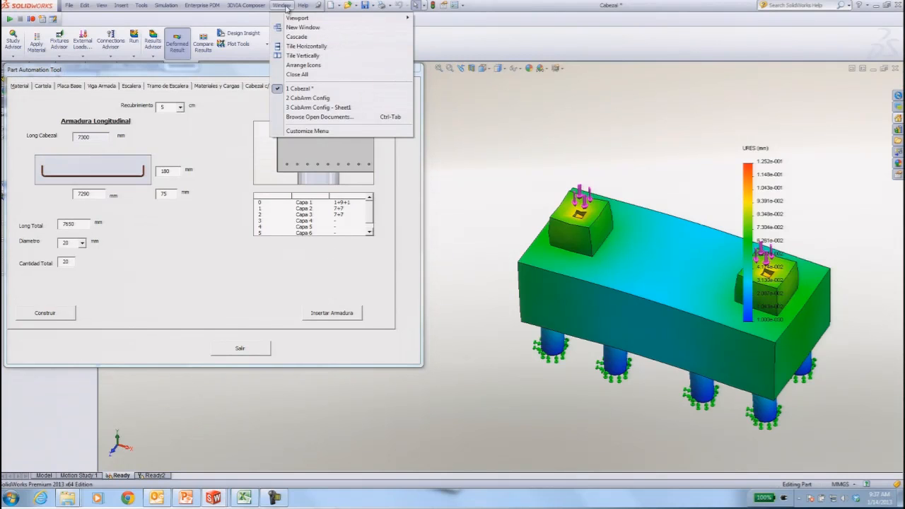
{"action": "left_click", "coordinate": [301, 99]}
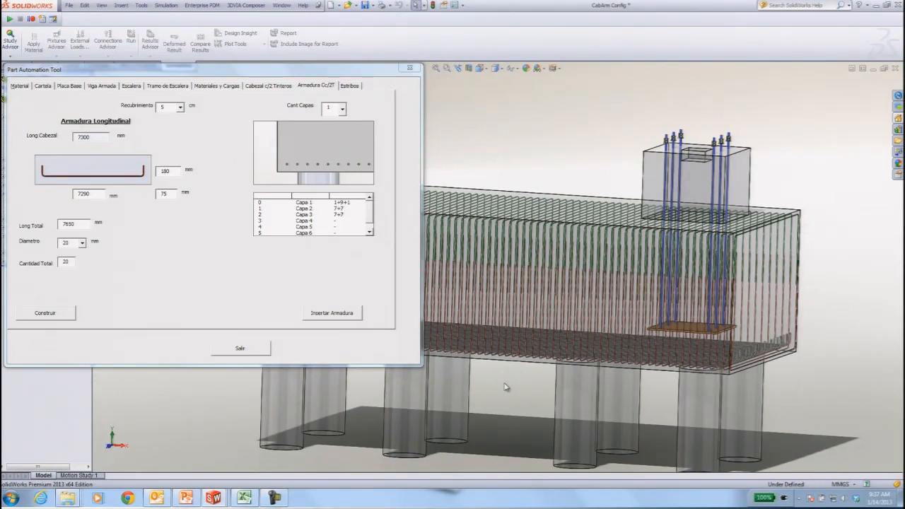
{"action": "scroll", "coordinate": [669, 347], "scroll_direction": "up", "scroll_amount": 5}
{"action": "middle_click_drag", "start_coordinate": [673, 242], "coordinate": [768, 208]}
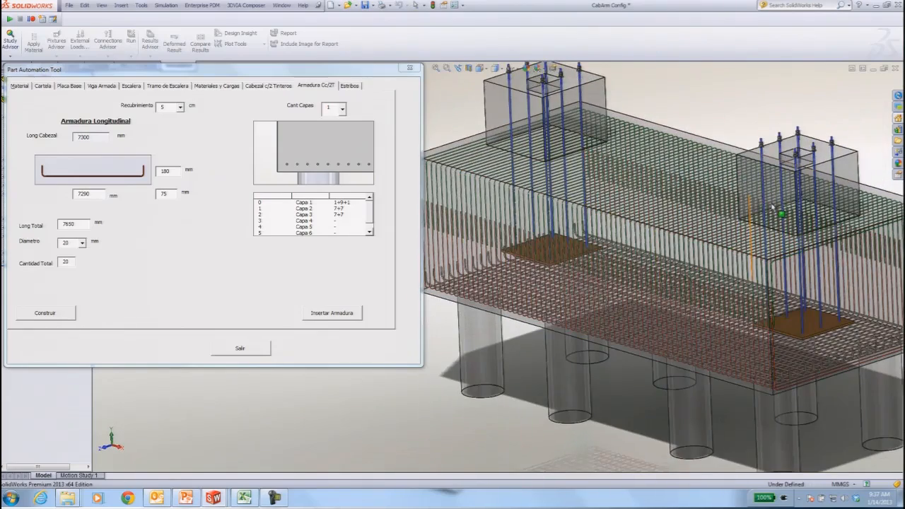
{"action": "scroll", "coordinate": [770, 198], "scroll_direction": "down", "scroll_amount": 2}
{"action": "scroll", "coordinate": [777, 141], "scroll_direction": "down", "scroll_amount": 2}
{"action": "scroll", "coordinate": [777, 142], "scroll_direction": "up", "scroll_amount": 4}
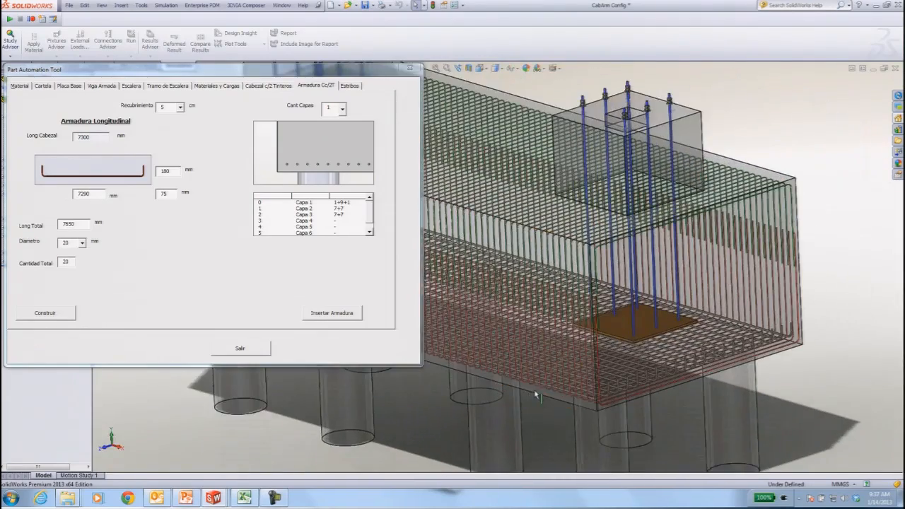
{"action": "scroll", "coordinate": [551, 396], "scroll_direction": "down", "scroll_amount": 1}
{"action": "scroll", "coordinate": [629, 342], "scroll_direction": "down", "scroll_amount": 2}
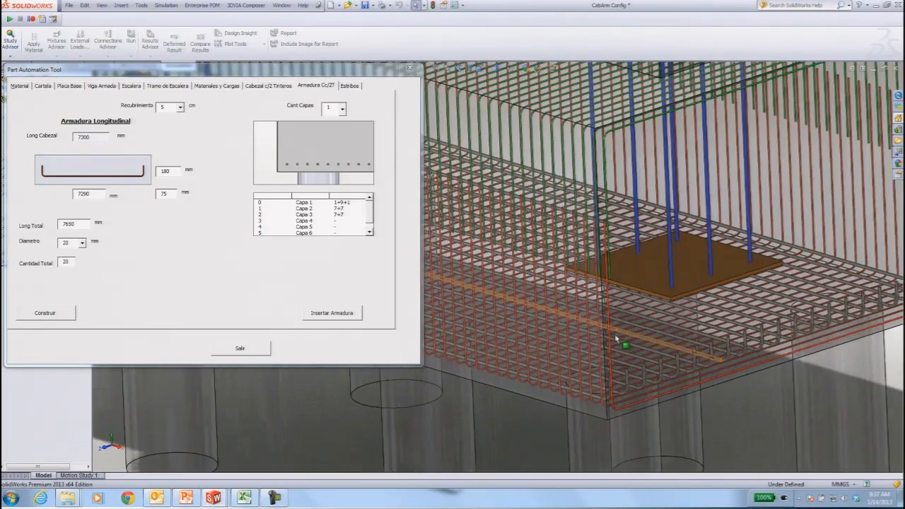
{"action": "middle_click_drag", "start_coordinate": [589, 357], "coordinate": [643, 341], "text": "ctrl"}
{"action": "scroll", "coordinate": [657, 345], "scroll_direction": "down", "scroll_amount": 3}
{"action": "scroll", "coordinate": [549, 363], "scroll_direction": "down", "scroll_amount": 2}
{"action": "scroll", "coordinate": [616, 315], "scroll_direction": "down", "scroll_amount": 1}
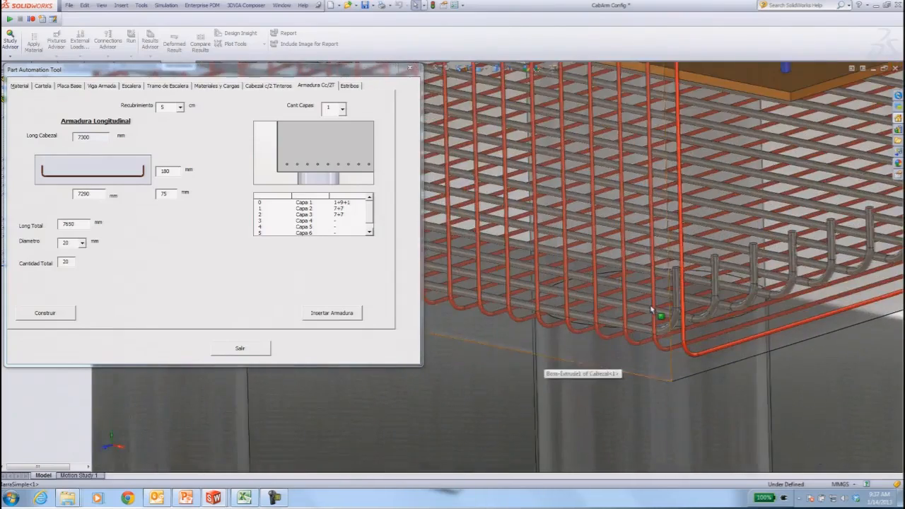
{"action": "scroll", "coordinate": [616, 315], "scroll_direction": "down", "scroll_amount": 4}
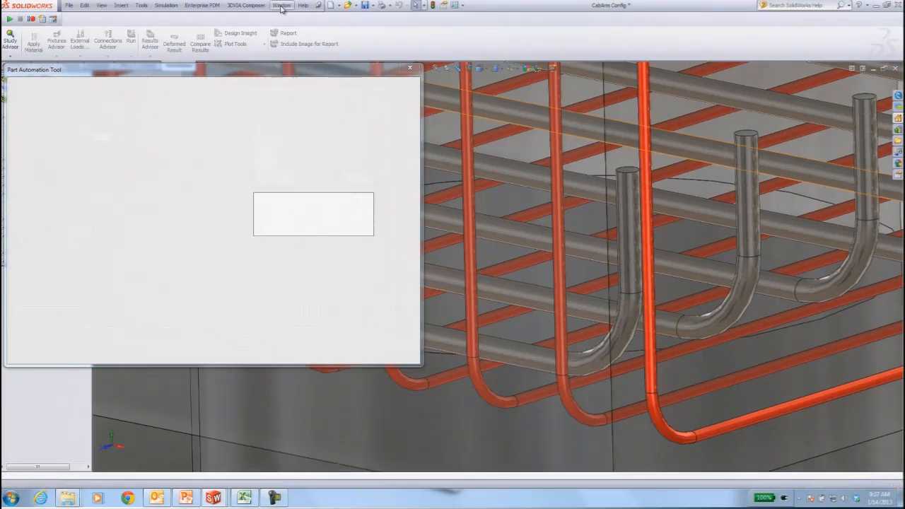
Switch to the CabArm Config - Sheet1 drawing of the reinforced pile cap.
{"action": "left_click", "coordinate": [282, 6]}
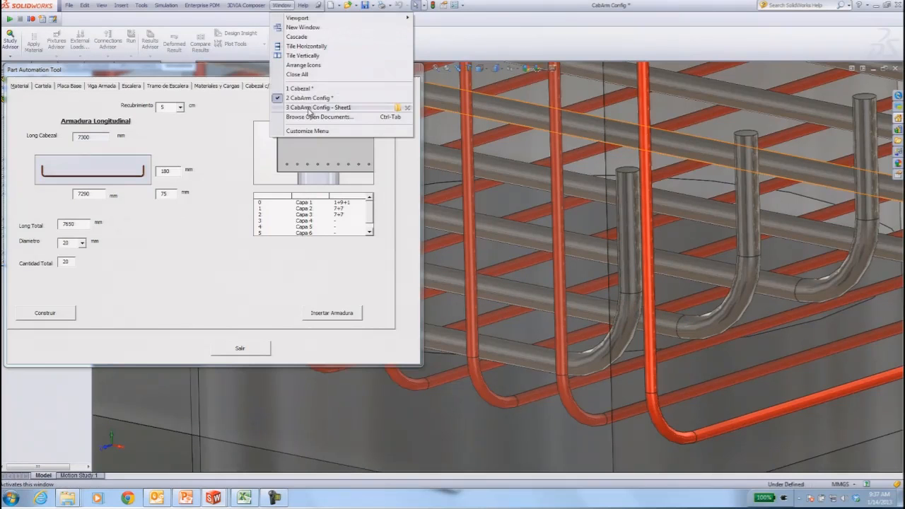
{"action": "left_click", "coordinate": [309, 107]}
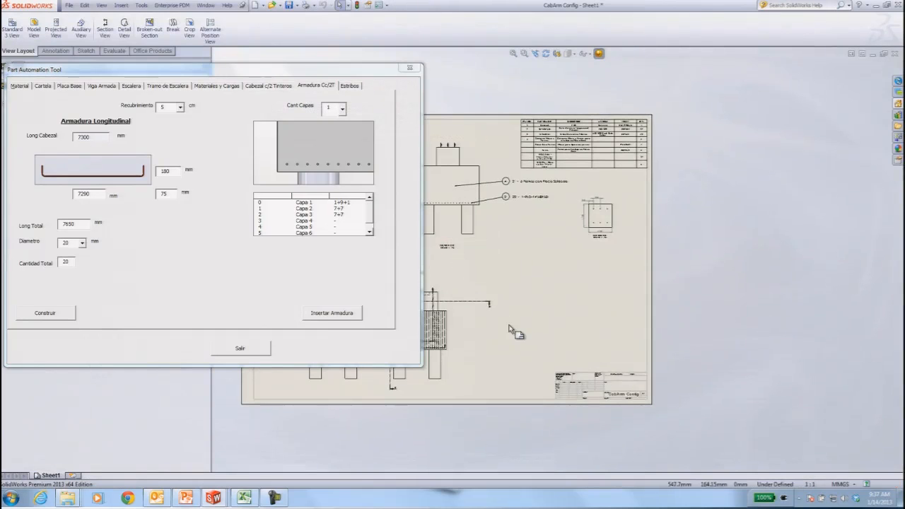
Examine the reinforced pile cap elevation and its stirrup callout up close, and the bill of materials table beside Section B-B.
{"action": "mouse_move", "coordinate": [531, 317]}
{"action": "middle_mouse_down"}
{"action": "mouse_move", "coordinate": [719, 344]}
{"action": "mouse_move", "coordinate": [721, 330]}
{"action": "middle_mouse_up"}
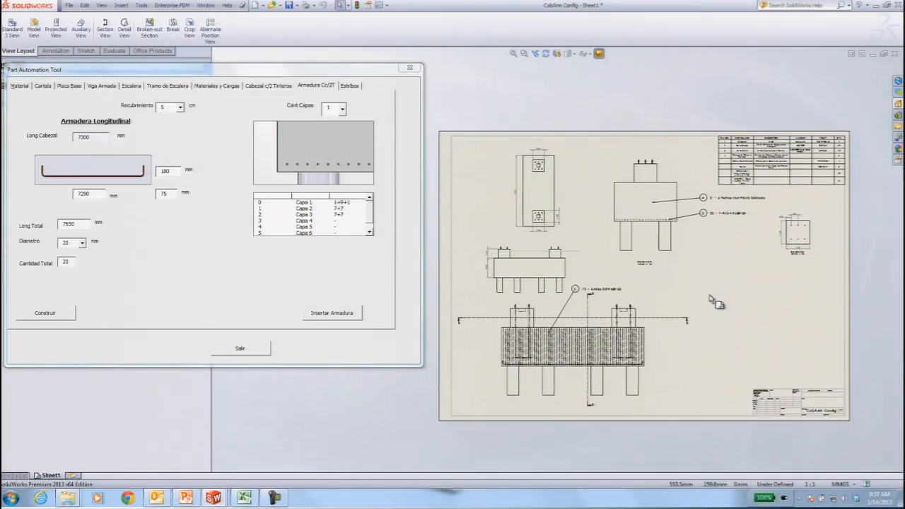
{"action": "scroll", "coordinate": [675, 366], "scroll_direction": "down", "scroll_amount": 1}
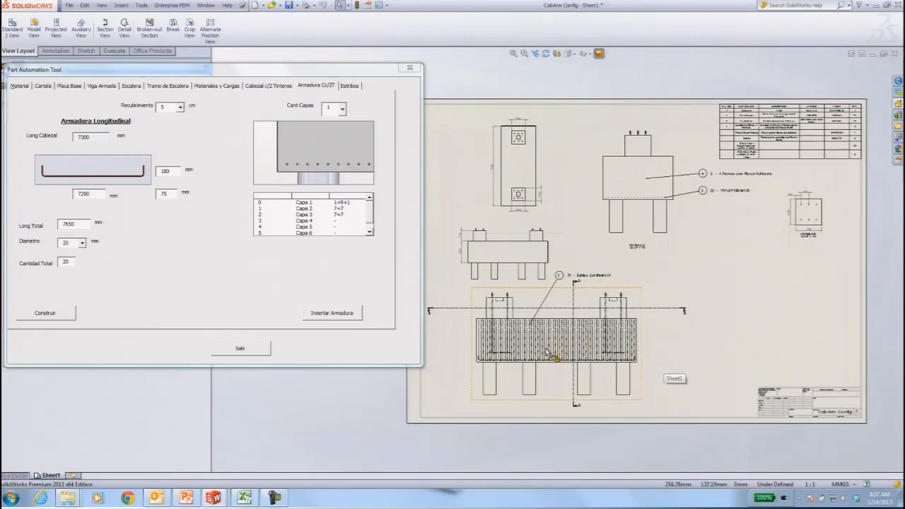
{"action": "scroll", "coordinate": [559, 357], "scroll_direction": "down", "scroll_amount": 3}
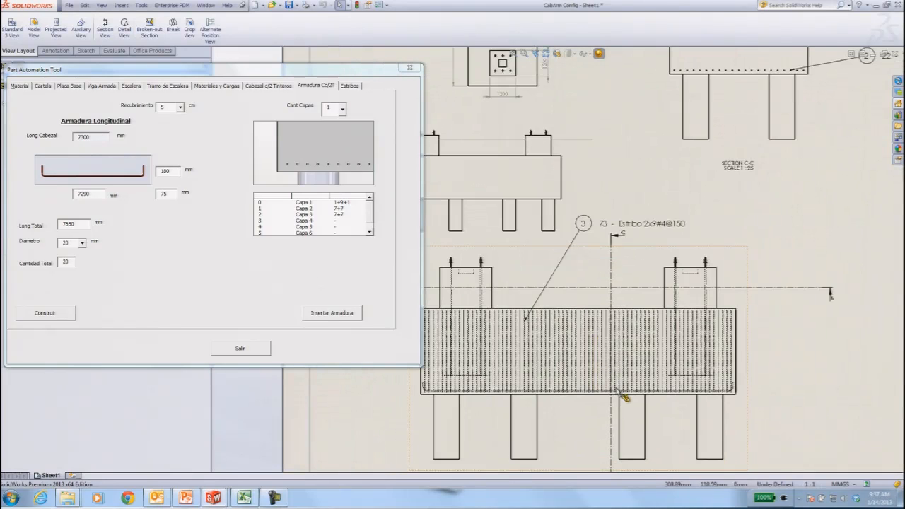
{"action": "scroll", "coordinate": [626, 399], "scroll_direction": "down", "scroll_amount": 1}
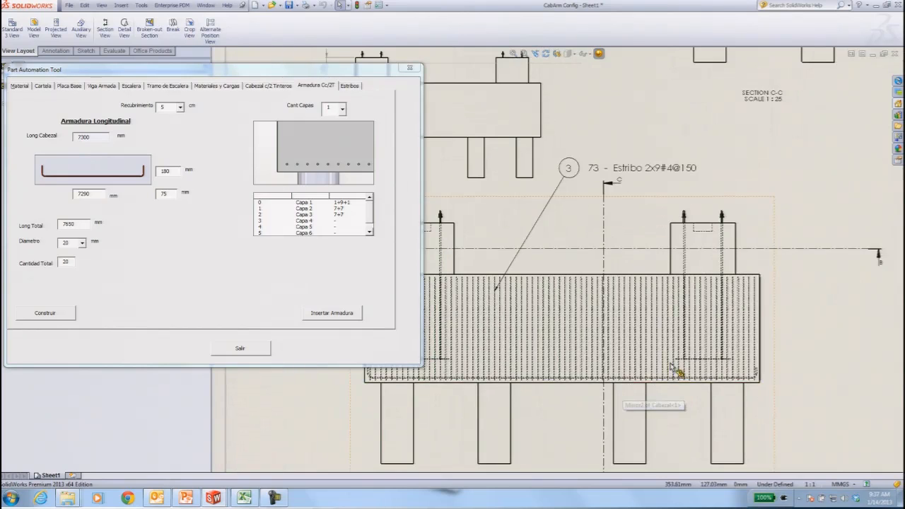
{"action": "scroll", "coordinate": [675, 367], "scroll_direction": "down", "scroll_amount": 1}
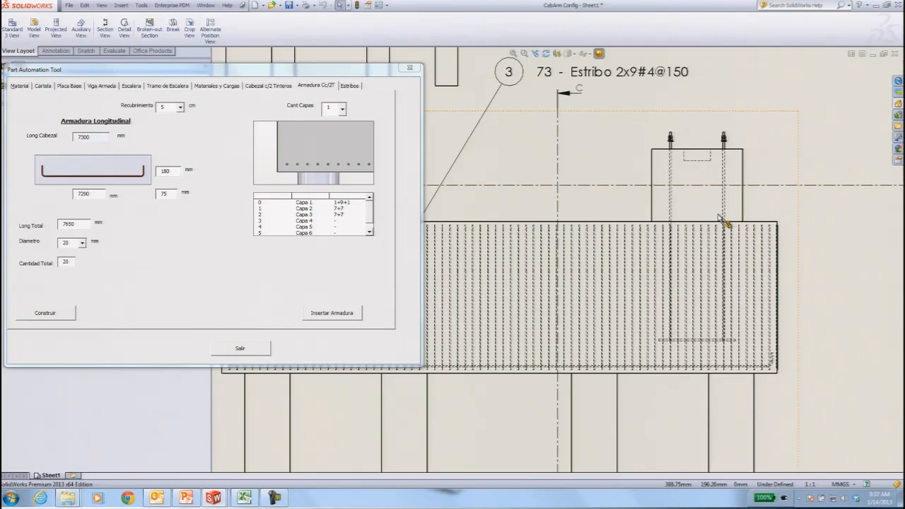
{"action": "scroll", "coordinate": [721, 219], "scroll_direction": "up", "scroll_amount": 5}
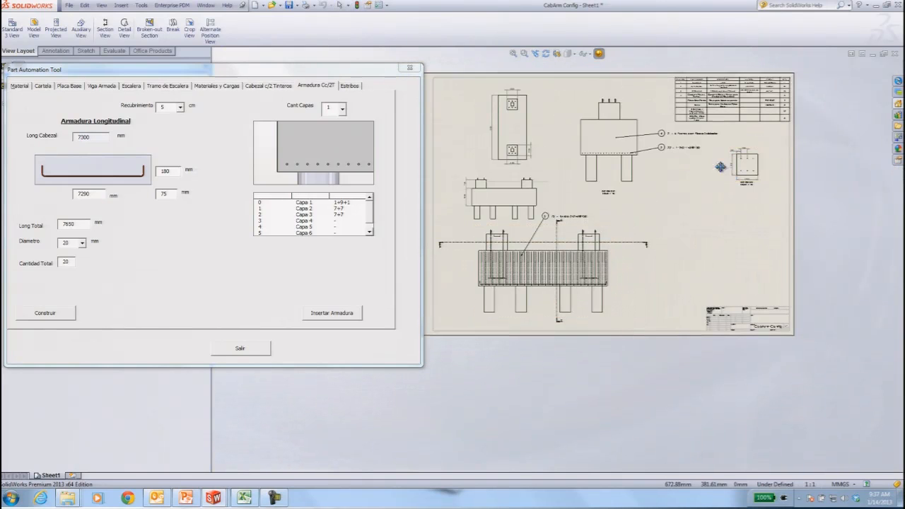
{"action": "scroll", "coordinate": [722, 173], "scroll_direction": "down", "scroll_amount": 4}
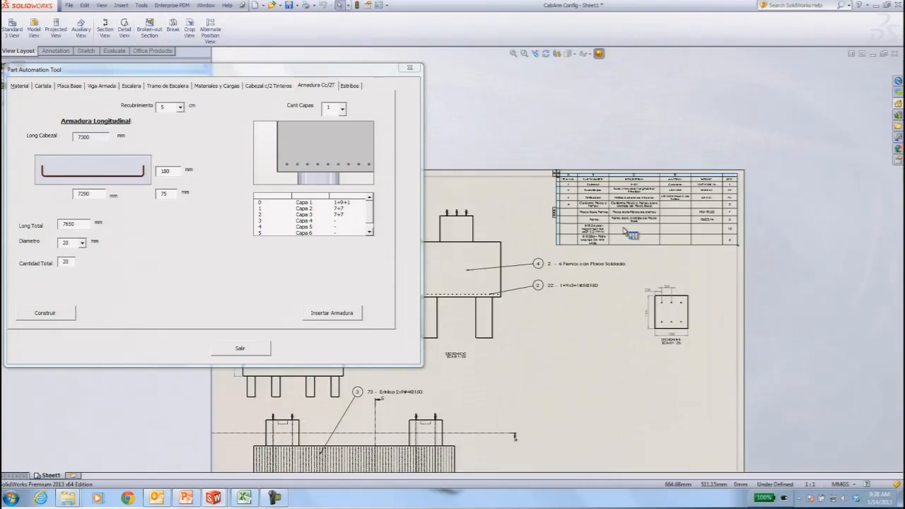
{"action": "scroll", "coordinate": [627, 231], "scroll_direction": "down", "scroll_amount": 3}
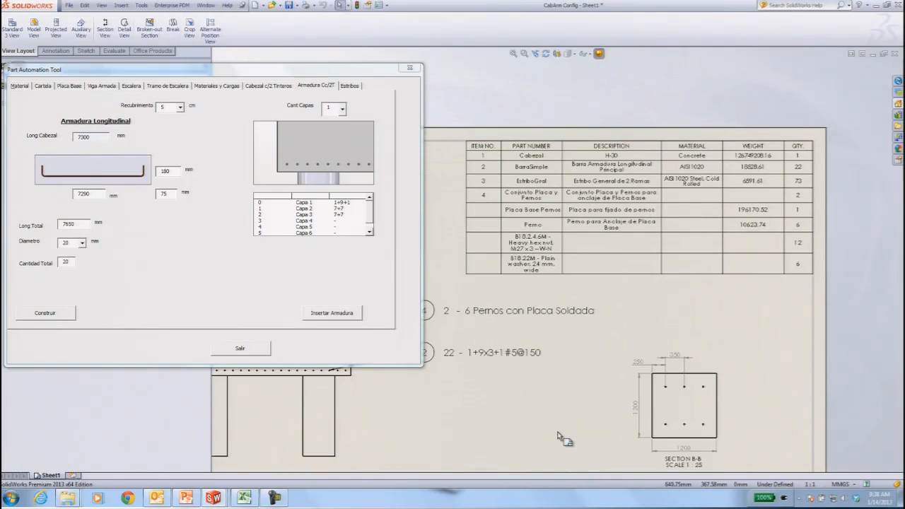